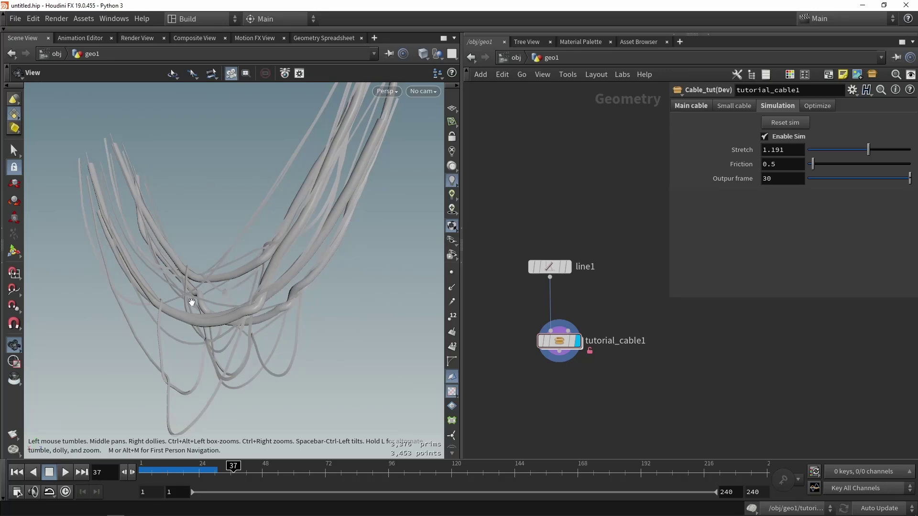
- Go inside the tutorial_cable1 node and display the merge2 result near the end of the network
left_click_drag(191, 302, 488, 308)
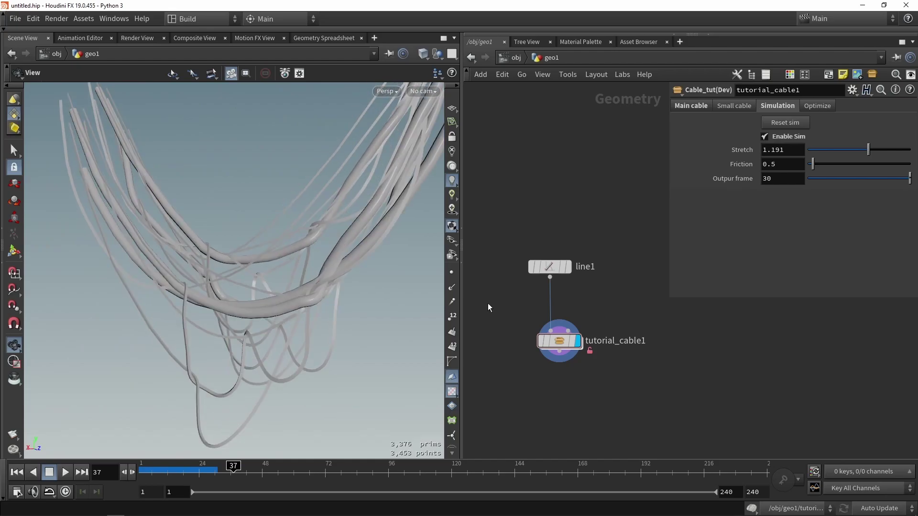
double_click(558, 342)
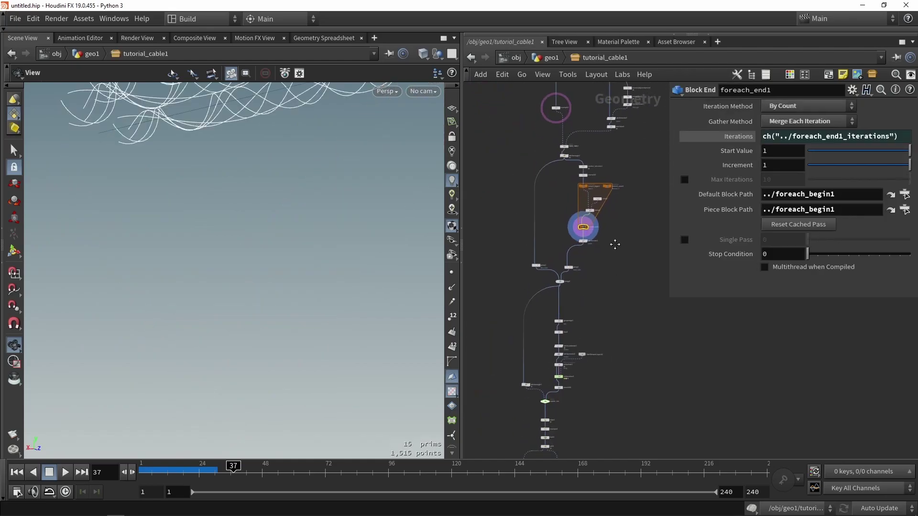
middle_click_drag(614, 245, 644, 114)
middle_click_drag(587, 368, 587, 295)
scroll(587, 294, "up", 5)
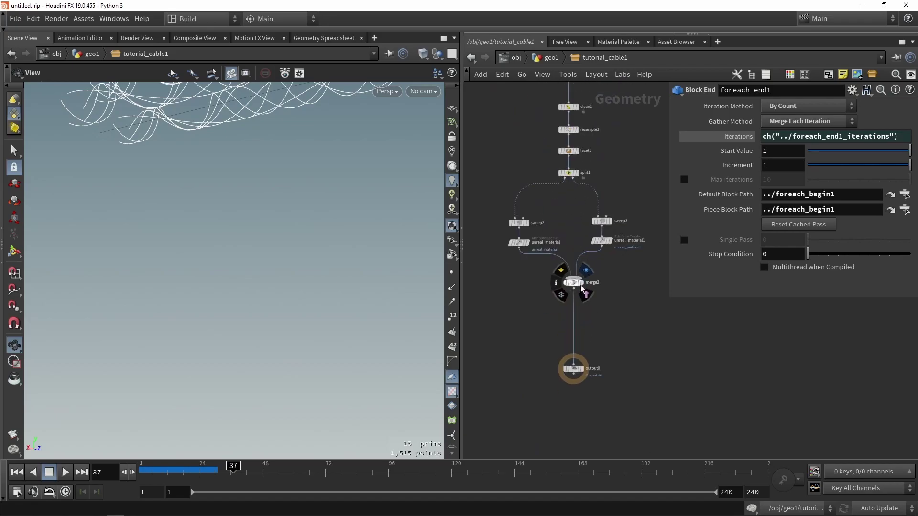
left_click(581, 283)
left_click(575, 282)
- Move merge2 and output0 down together to leave more room below the two unreal_material nodes
left_click_drag(619, 401, 557, 314)
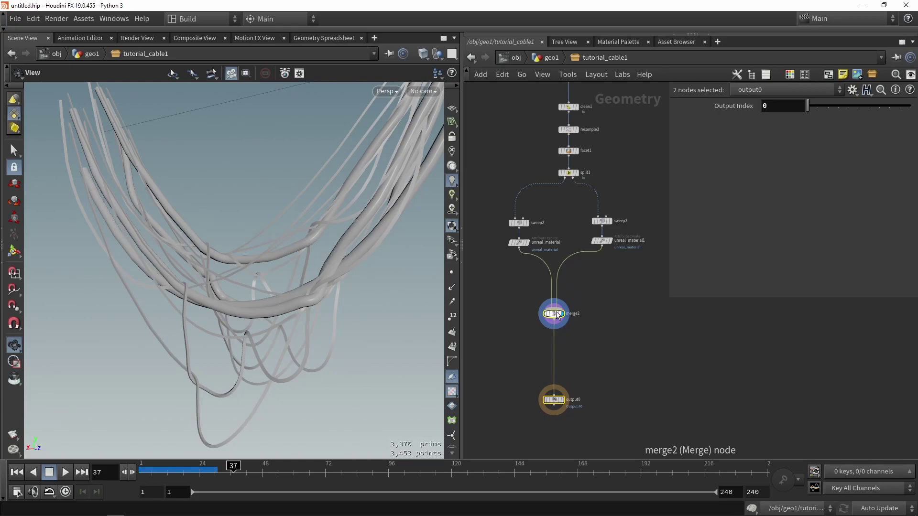
scroll(571, 310, "up", 2)
left_click_drag(557, 319, 566, 325)
left_click(601, 284)
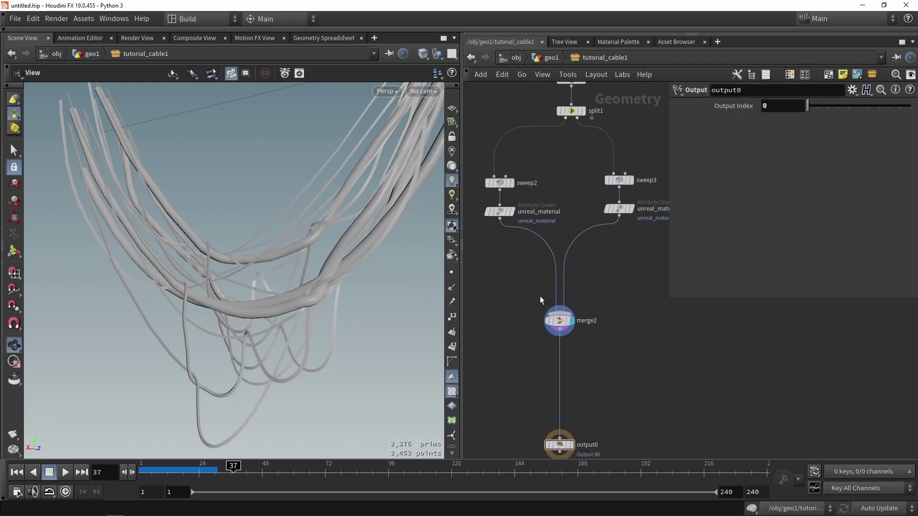
- Display sweep2, enable Compute UVs for the main cables, and check the result in the UV and perspective views
left_click(511, 182)
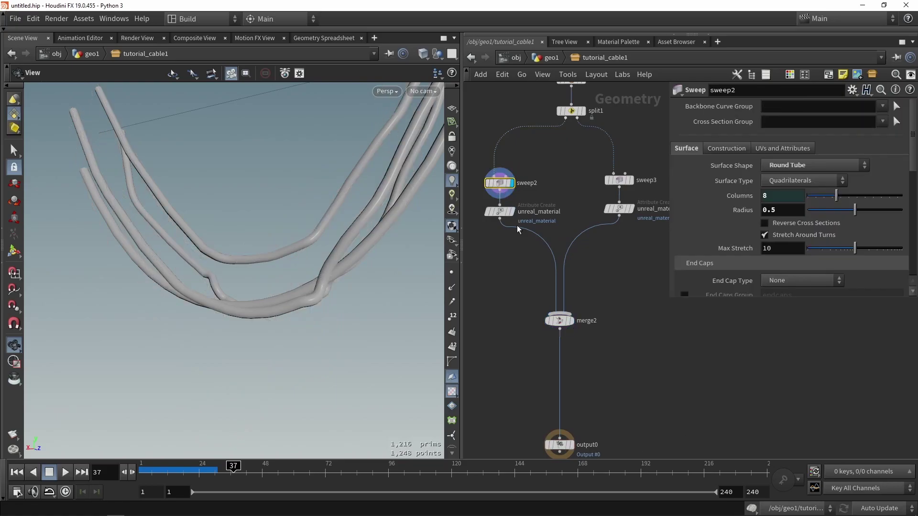
left_click(756, 150)
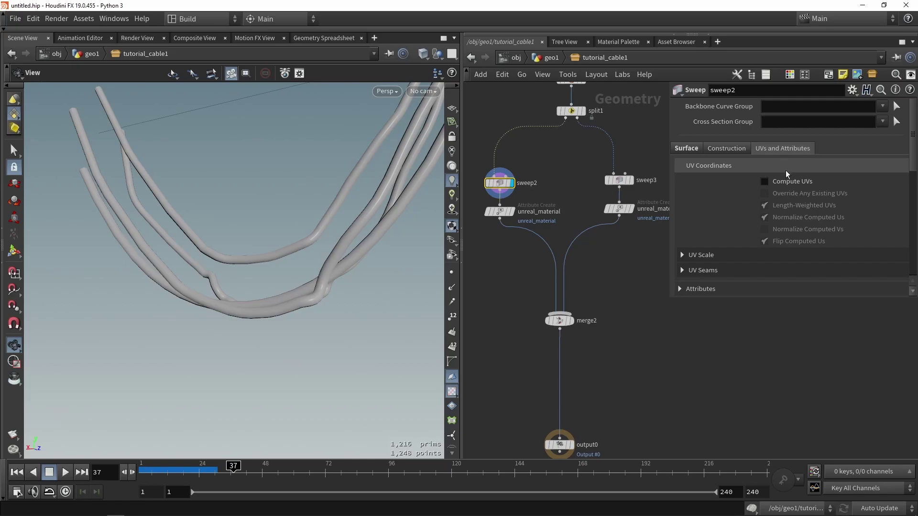
left_click(786, 182)
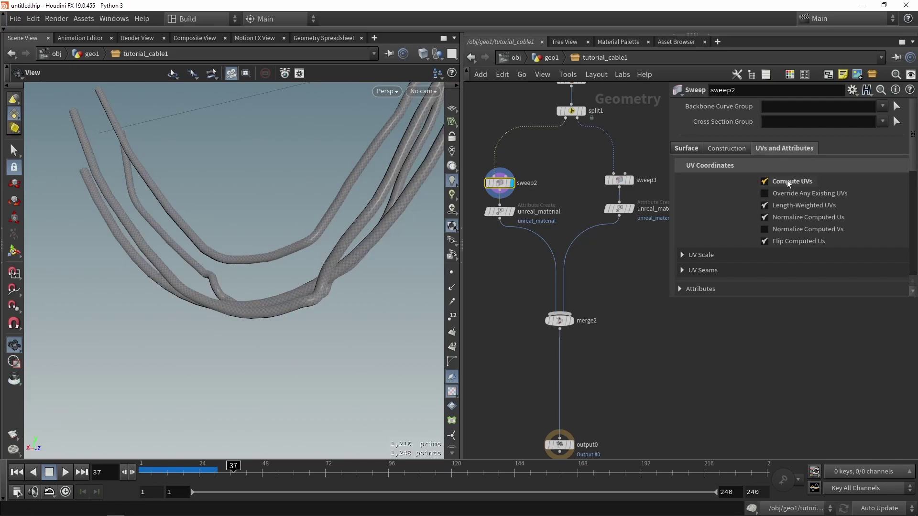
left_click_drag(244, 281, 277, 294)
right_click_drag(277, 294, 291, 320)
left_click_drag(291, 320, 319, 273)
key("space+5")
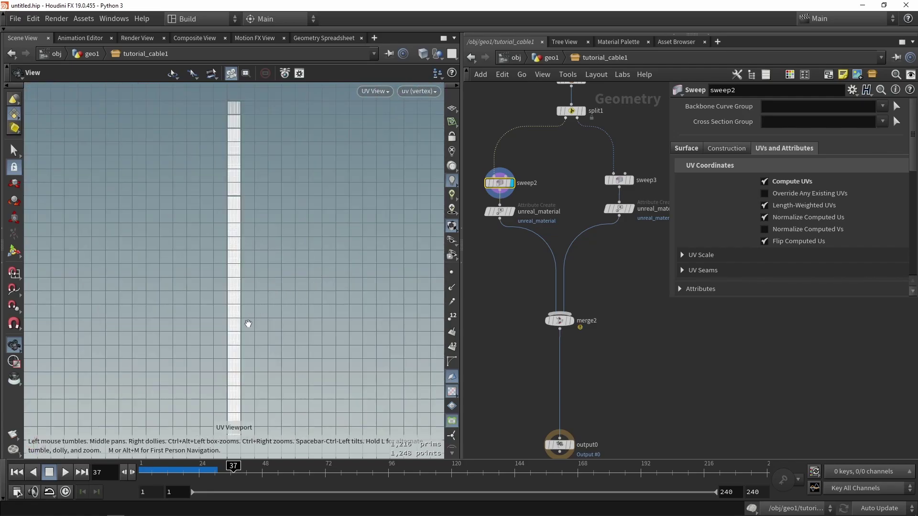
scroll(245, 360, "up", 3)
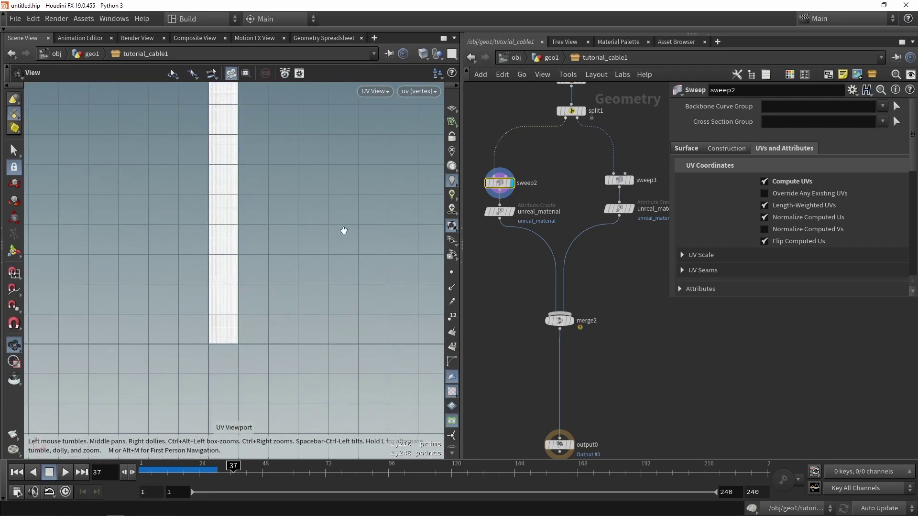
key("space+1")
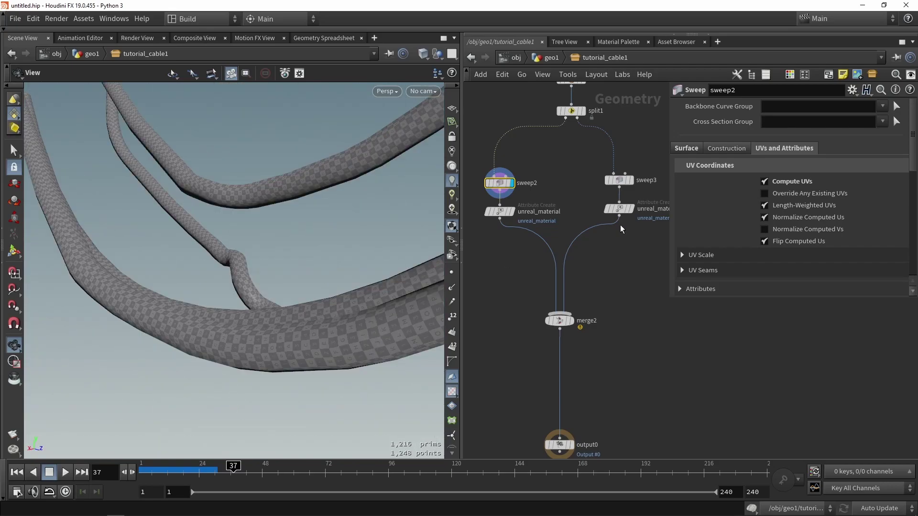
- Display sweep3, enable Compute UVs for the small cables, and check the checker pattern on them
left_click(631, 181)
left_click_drag(191, 267, 284, 259)
scroll(207, 293, "down", 10)
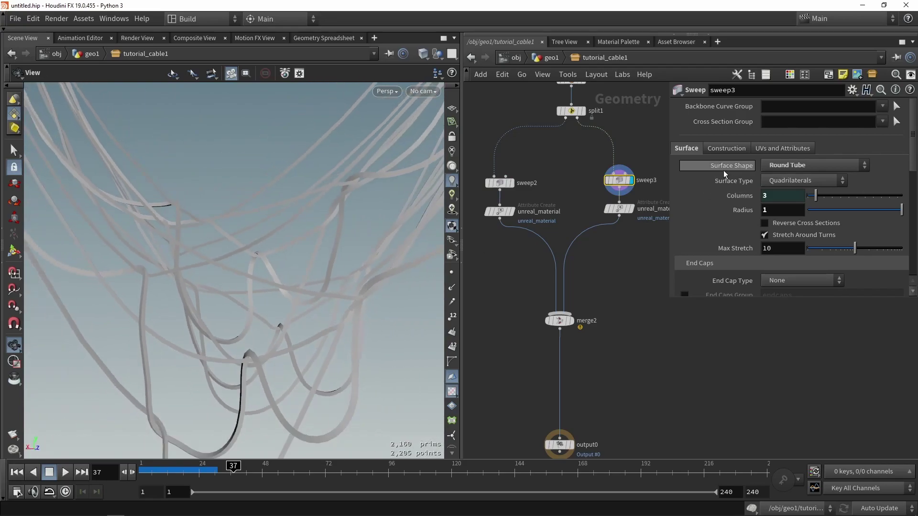
left_click(765, 153)
left_click(789, 182)
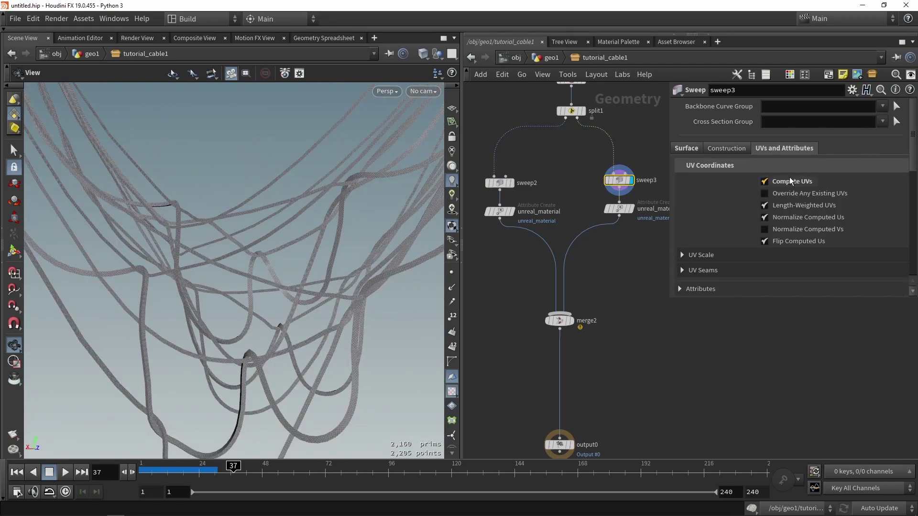
left_click_drag(367, 267, 274, 290)
scroll(219, 290, "up", 6)
scroll(281, 282, "down", 12)
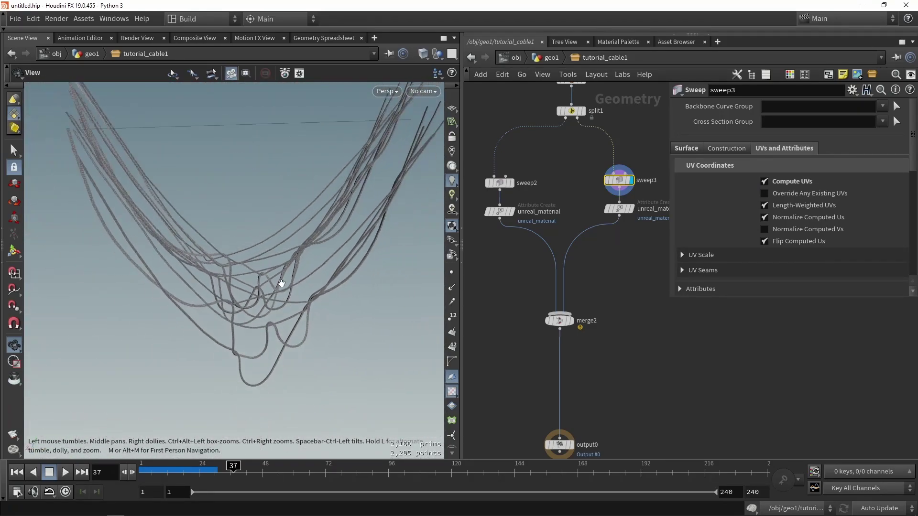
- Display merge2 and examine the UV checker pattern on the combined main and small cables
left_click(560, 320)
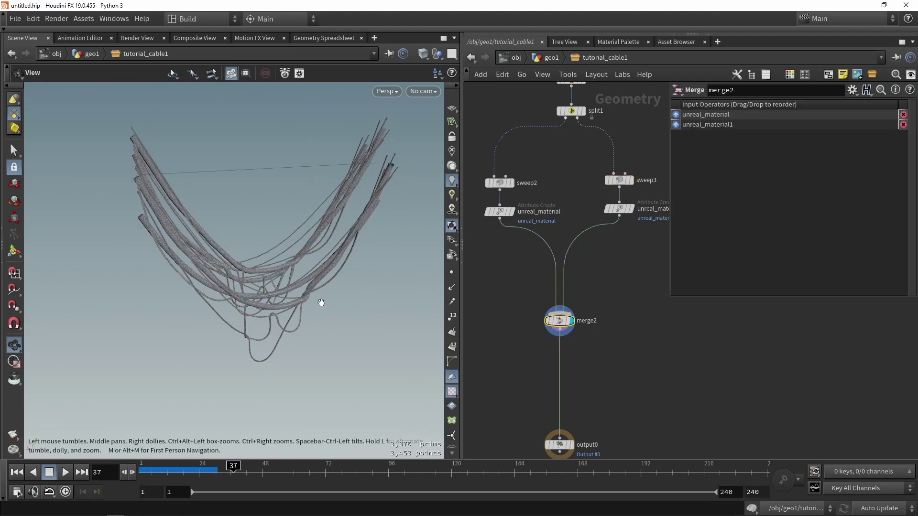
mouse_move(297, 283)
left_mouse_down()
mouse_move(251, 286)
mouse_move(321, 280)
mouse_move(257, 272)
mouse_move(273, 294)
mouse_move(285, 290)
left_mouse_up()
scroll(251, 287, "up", 8)
scroll(630, 322, "down", 3)
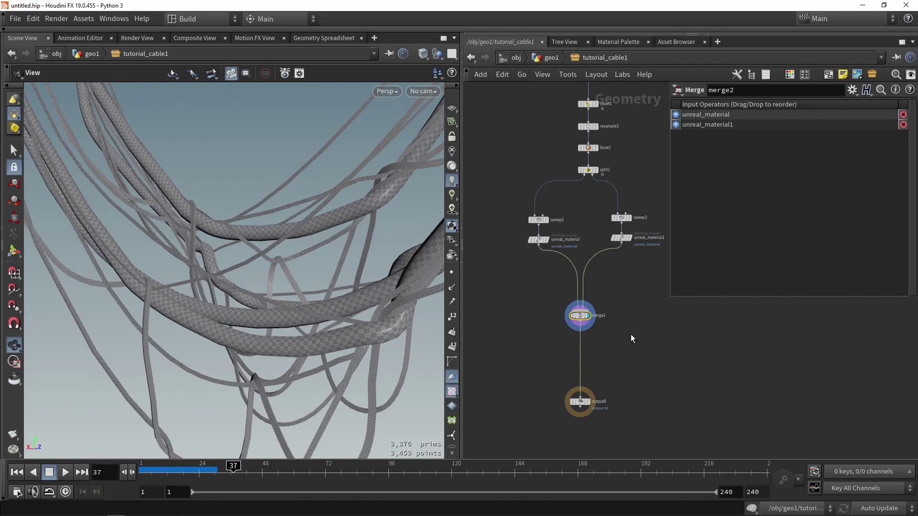
- Add a Labs Trim Texture Utility node in the empty area beside the unreal_material nodes
key("Tab")
type("t")
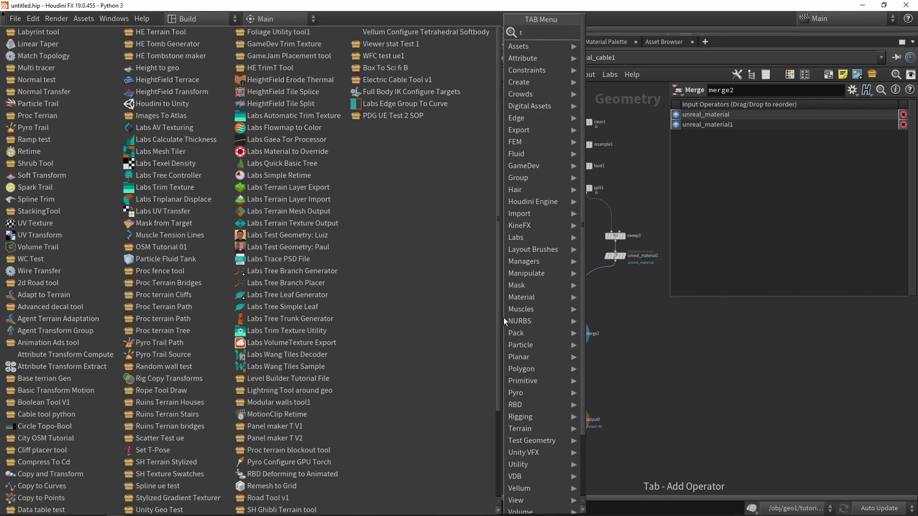
type("rim")
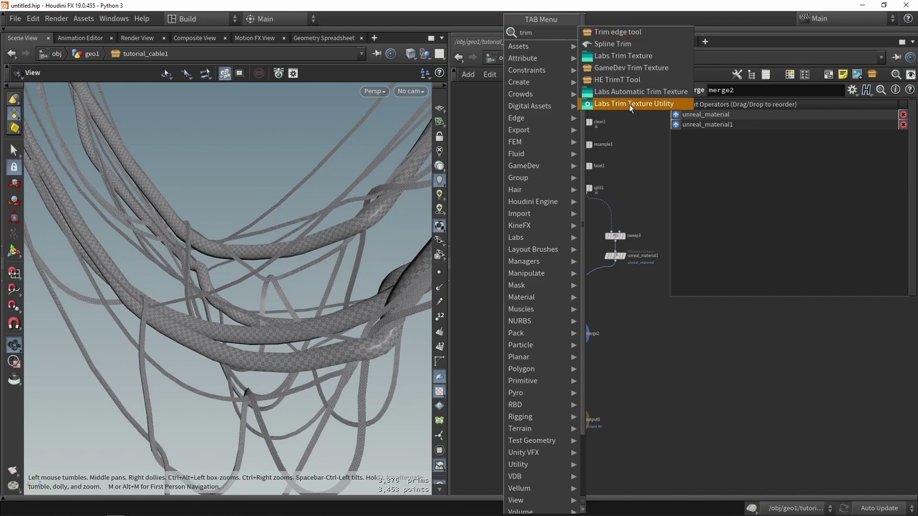
left_click(617, 105)
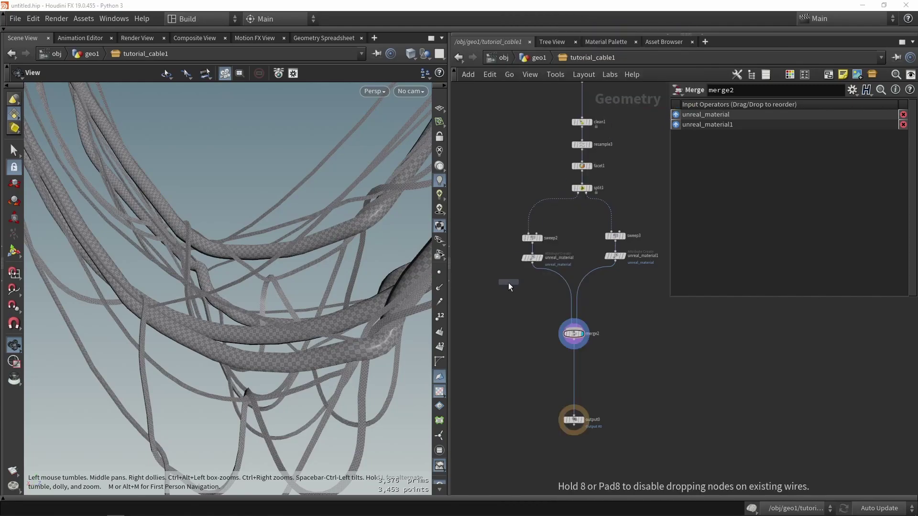
left_click(507, 285)
left_click_drag(561, 292, 489, 270)
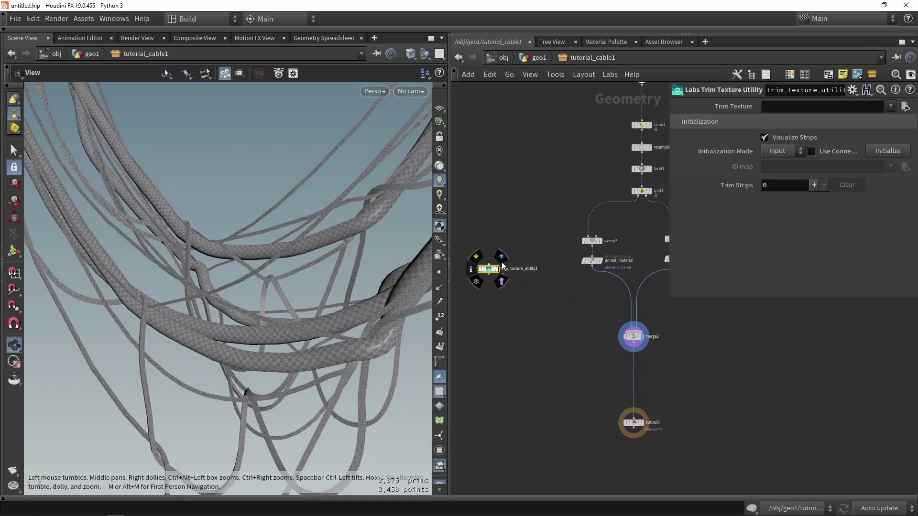
- Add a Labs Automatic Trim Texture node and place it below trim_texture_utility1
key("Tab")
type("trim")
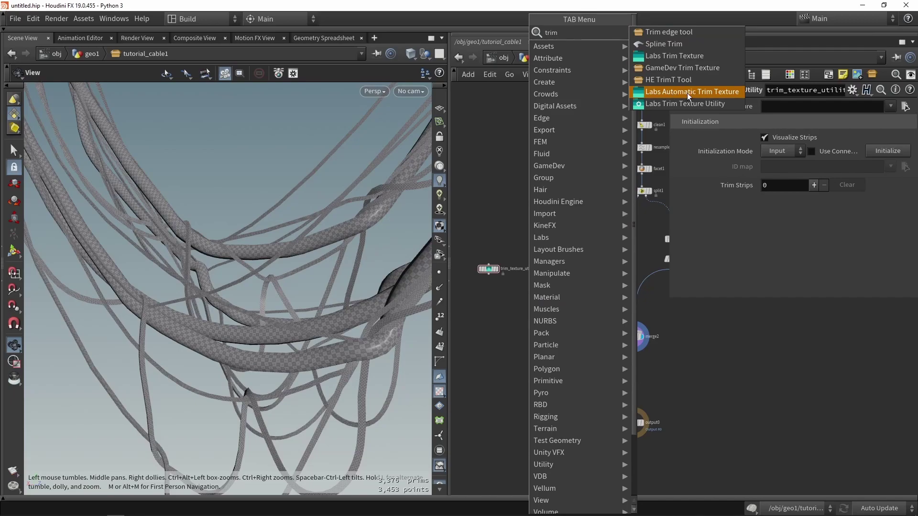
left_click(687, 93)
left_click(531, 349)
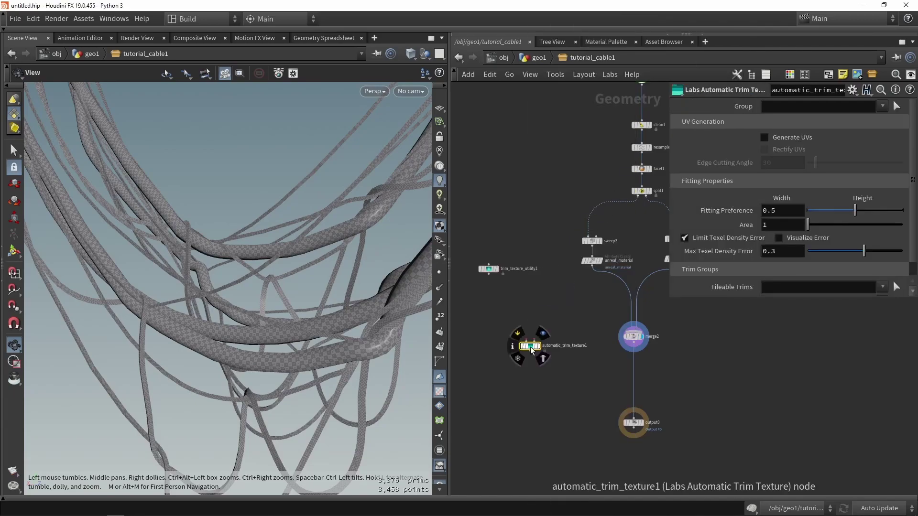
scroll(536, 354, "up", 3)
scroll(538, 356, "down", 2)
left_click_drag(541, 359, 524, 307)
left_click(569, 405)
left_click_drag(569, 398, 550, 380)
scroll(550, 363, "up", 2)
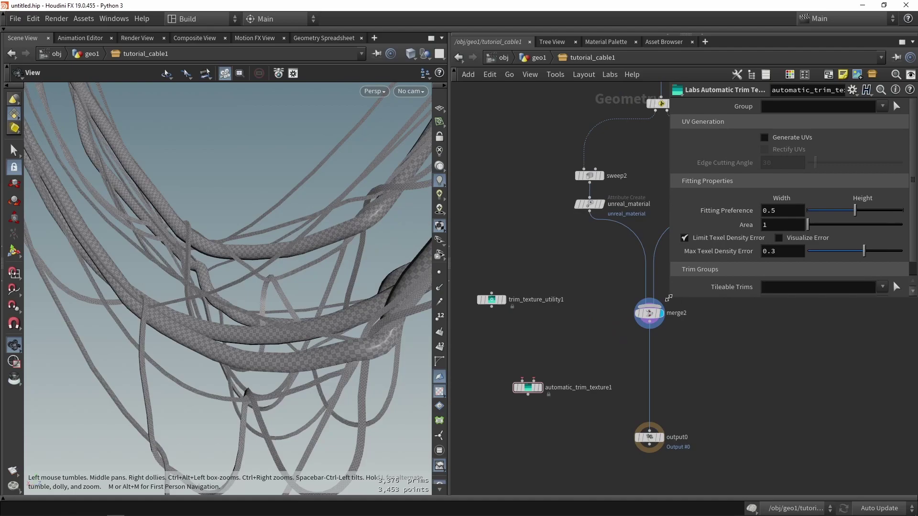
- Shrink the parameter pane over the network, display the unreal_material node below sweep2, and examine its UV layout
left_click_drag(668, 298, 770, 267)
left_click(601, 205)
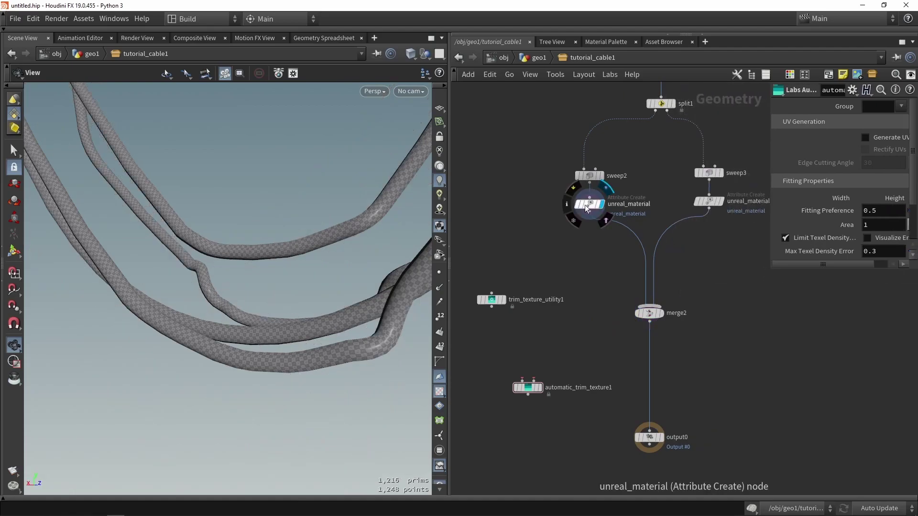
left_click(587, 206)
left_click_drag(286, 280, 266, 283)
key("space+5")
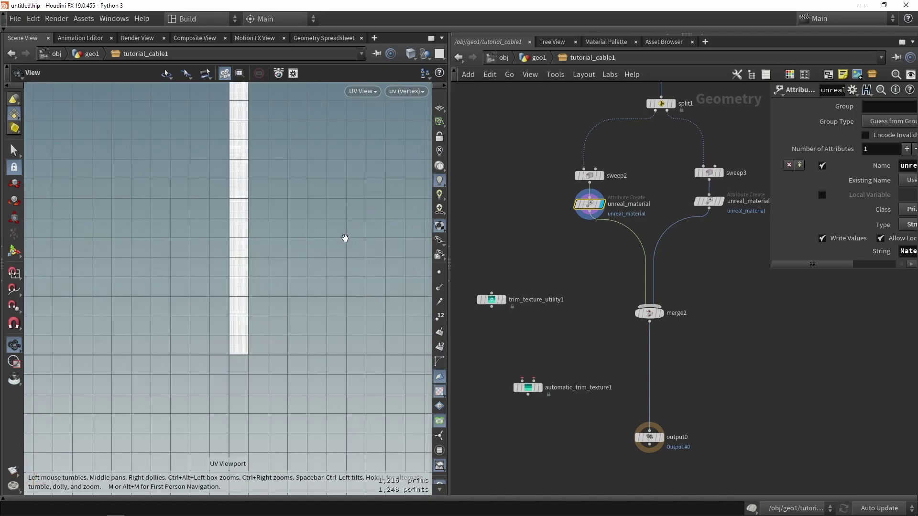
scroll(252, 282, "down", 2)
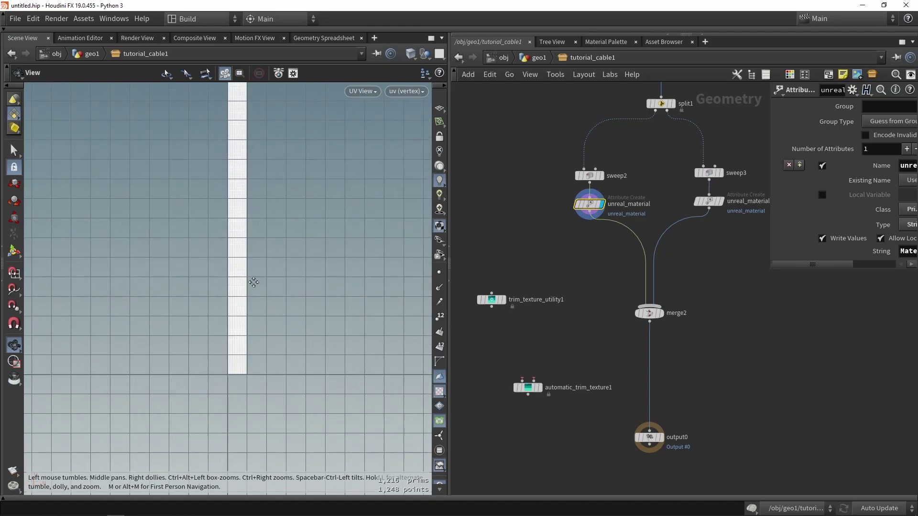
scroll(253, 289, "down", 2)
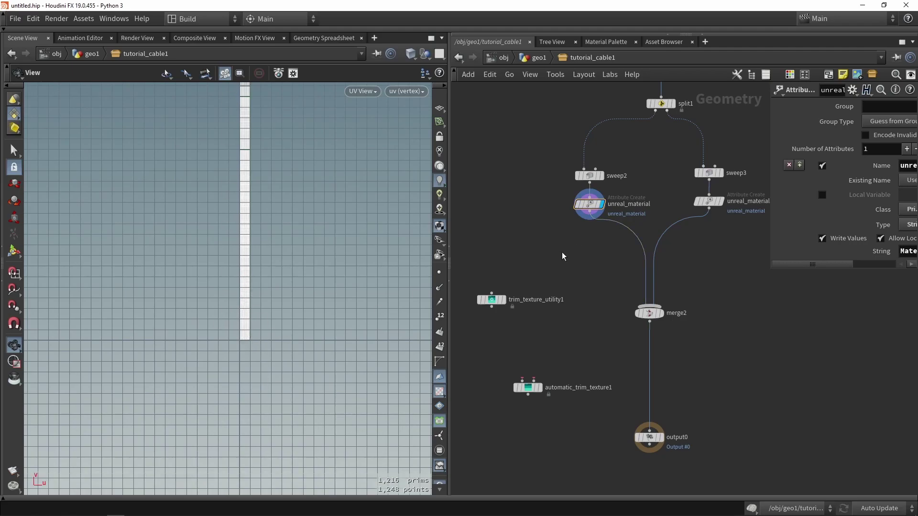
- Add a UV Transform node and connect it to the output of the unreal_material node below sweep2
key("Tab")
type("t")
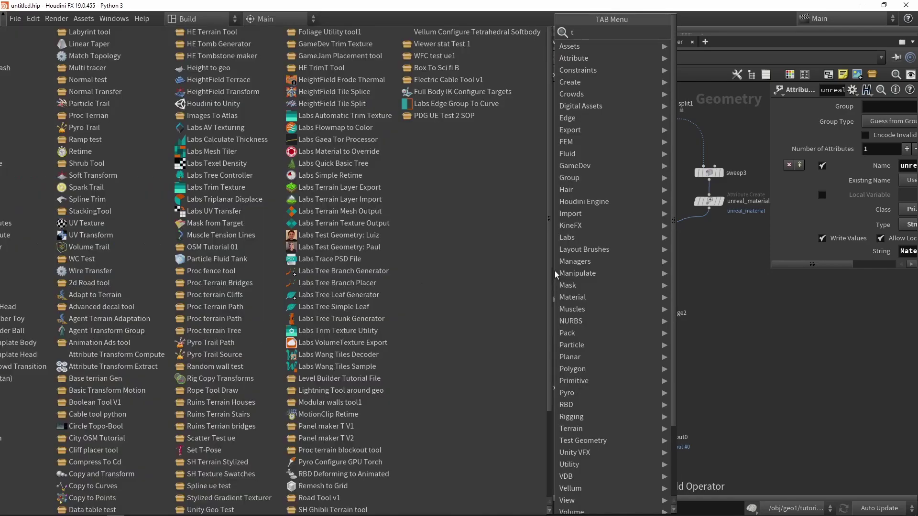
type("ruv")
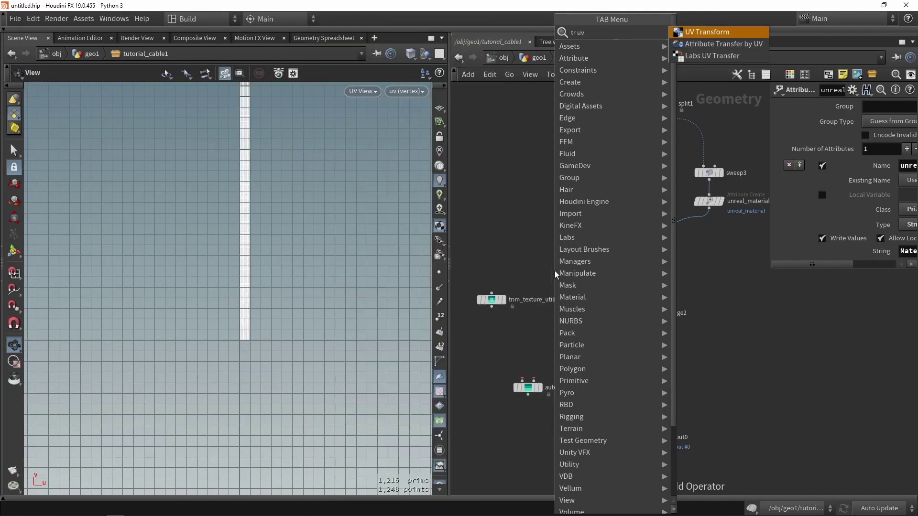
key("Return")
left_click(555, 270)
scroll(549, 270, "up", 3)
left_click_drag(598, 203, 549, 271)
- Display uvtransform1 and rotate the cable UVs 90 degrees clockwise so the strip runs horizontally
left_click(566, 281)
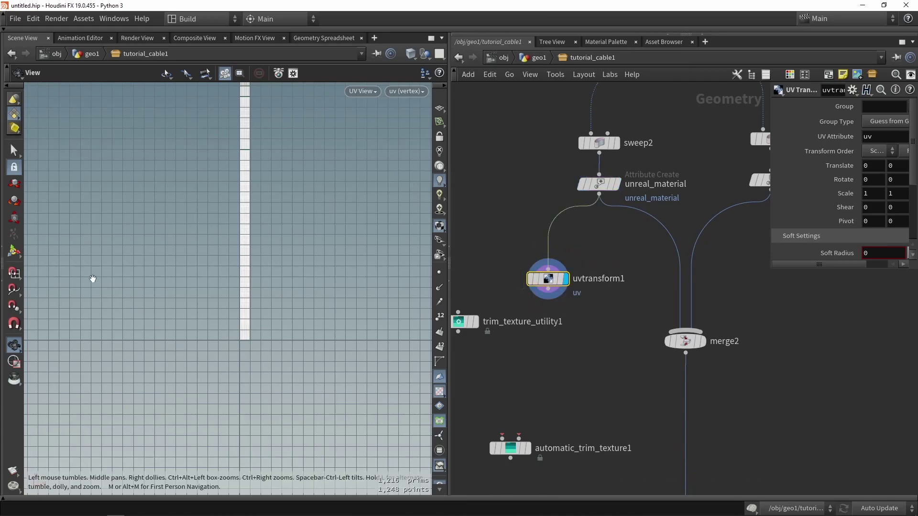
left_click(14, 251)
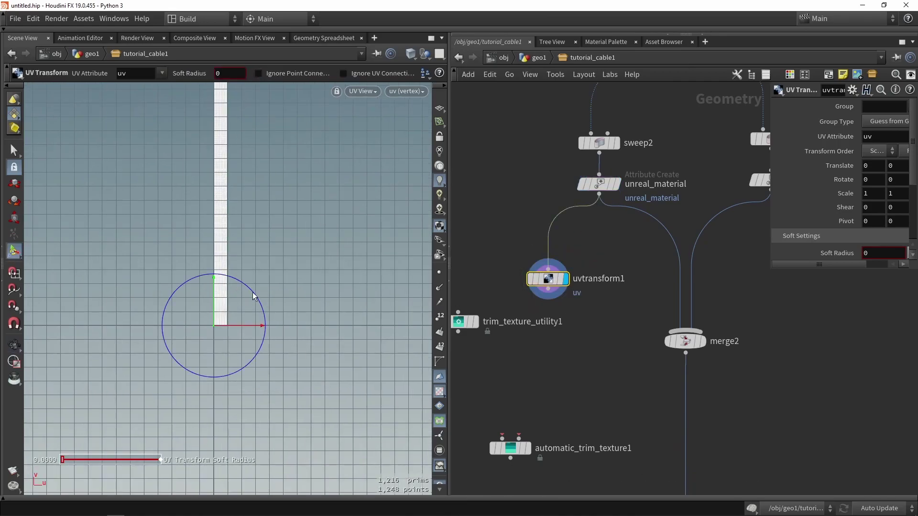
left_click_drag(253, 296, 276, 364)
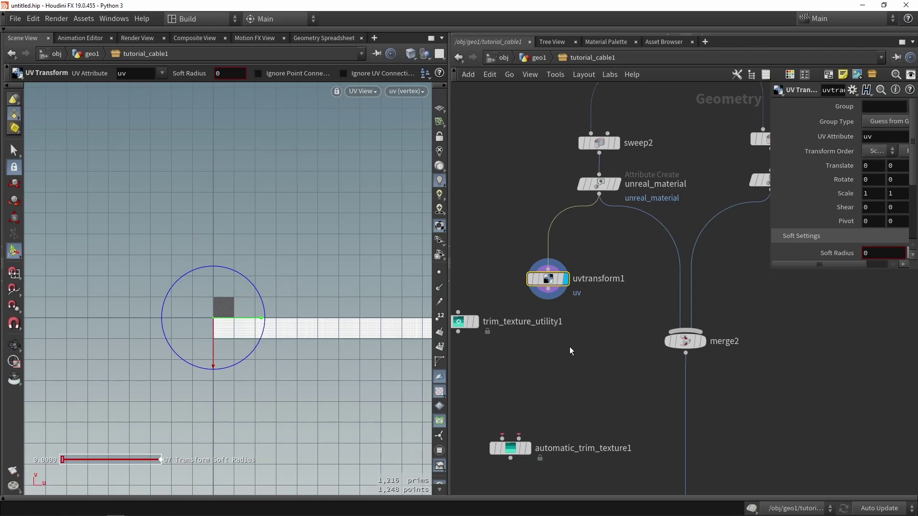
- Connect uvtransform1 to the first input of automatic_trim_texture1 and tidy the positions of the surrounding nodes
middle_click_drag(569, 347, 633, 243)
left_click_drag(522, 217, 500, 215)
left_click_drag(617, 177, 566, 310)
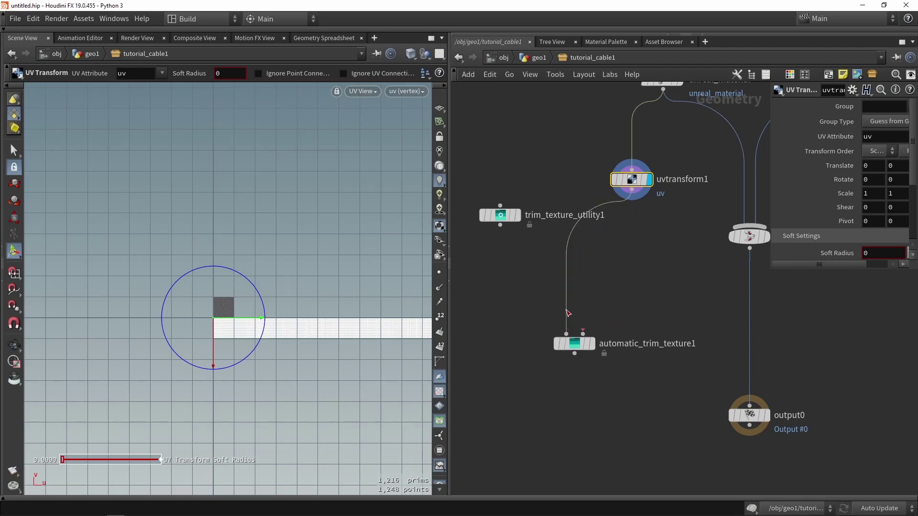
scroll(596, 277, "down", 2)
middle_click_drag(551, 268, 595, 264)
left_click_drag(632, 323, 614, 359)
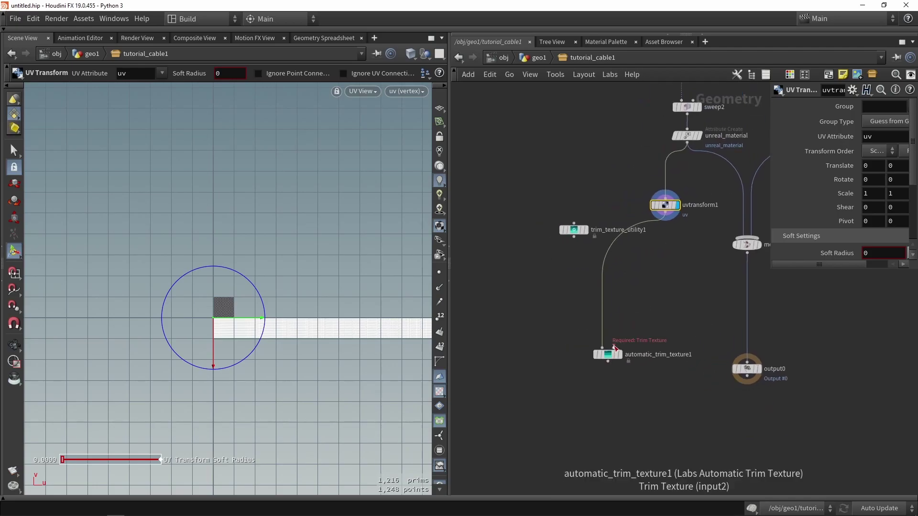
- Move trim_texture_utility1 farther away from uvtransform1 and display it
scroll(615, 347, "up", 4)
scroll(616, 352, "down", 4)
middle_click_drag(631, 277, 679, 299)
left_click_drag(624, 261, 543, 218)
left_click(551, 218)
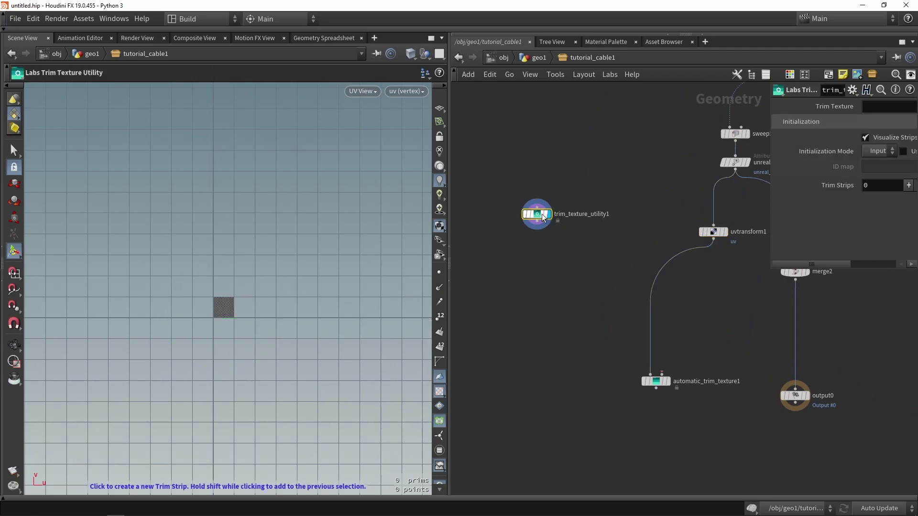
- Switch the viewport from the UV view to perspective and enlarge the parameter area of trim_texture_utility1
key("Escape")
key("Return")
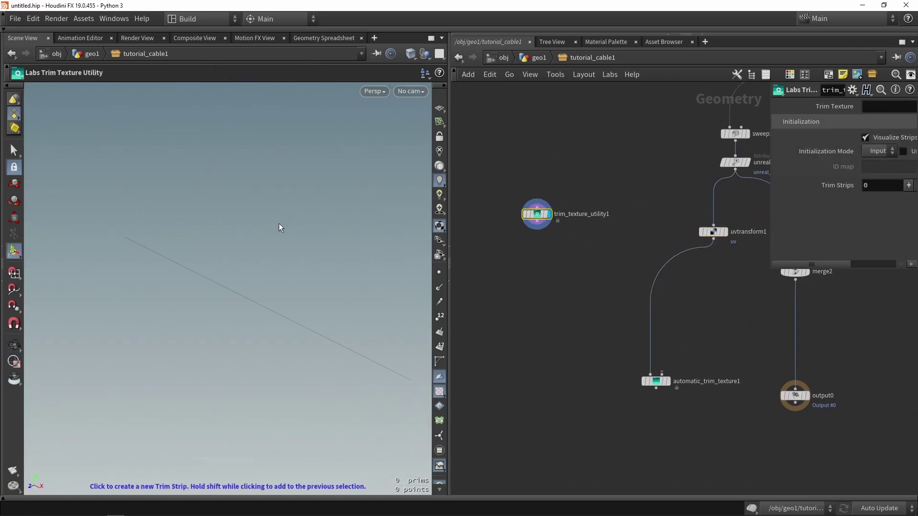
left_click_drag(770, 267, 589, 334)
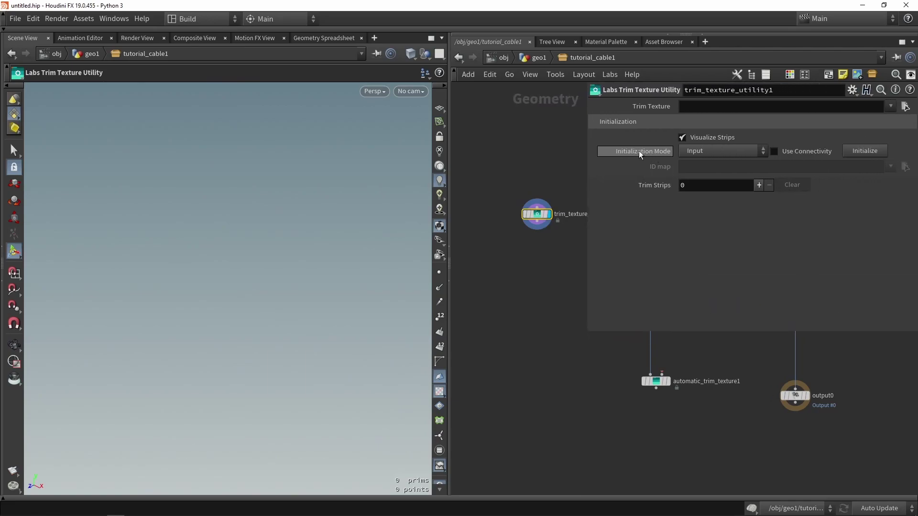
- Try Generate from ID Map with Cable_Trim_ID2.png on trim_texture_utility1, inspect the strips, and set the Initialization Mode back to Input
left_click_drag(536, 201, 512, 151)
left_click(709, 152)
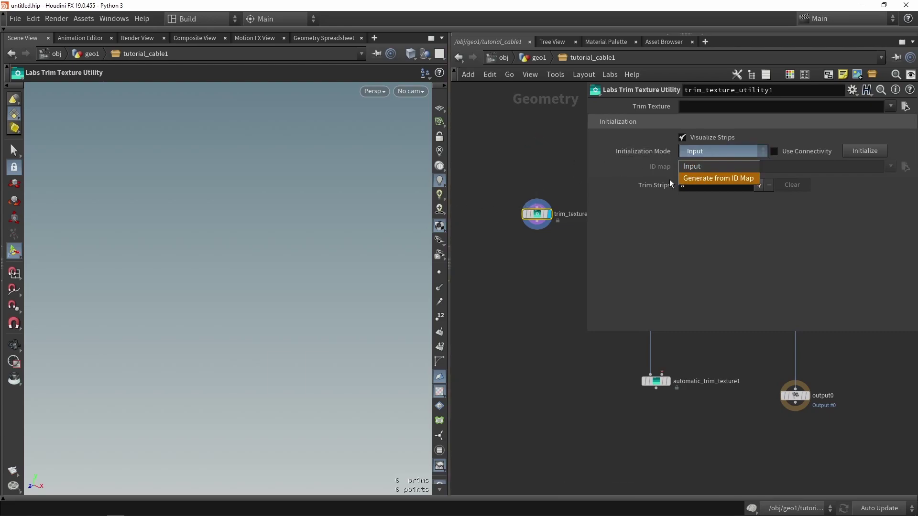
left_click(739, 183)
key("ctrl+v")
key("Return")
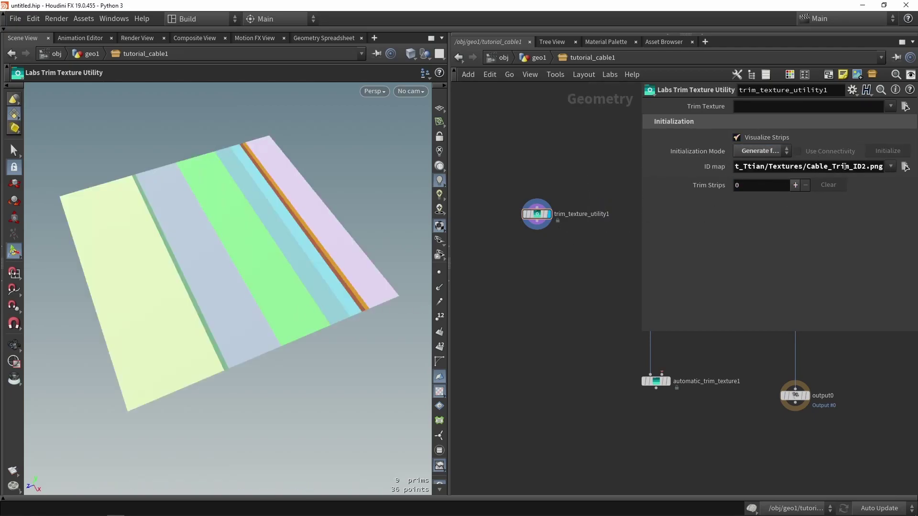
left_click_drag(245, 266, 240, 277, "alt")
middle_click_drag(240, 277, 289, 310, "alt")
left_click_drag(289, 310, 244, 290, "alt")
key("space")
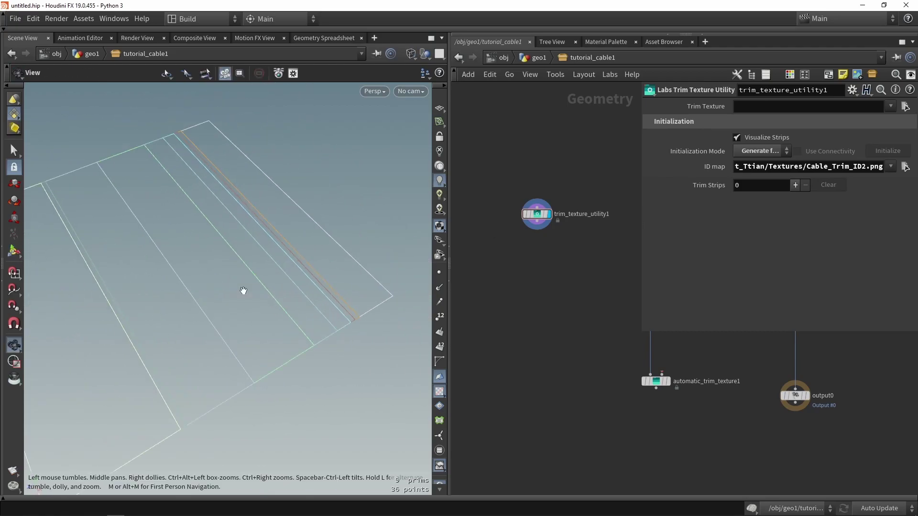
key("space")
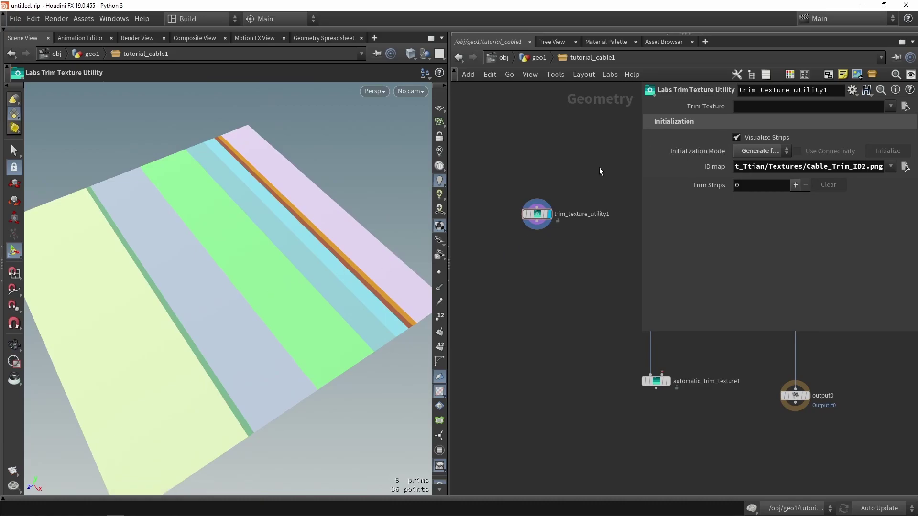
left_click(736, 150)
left_click(741, 164)
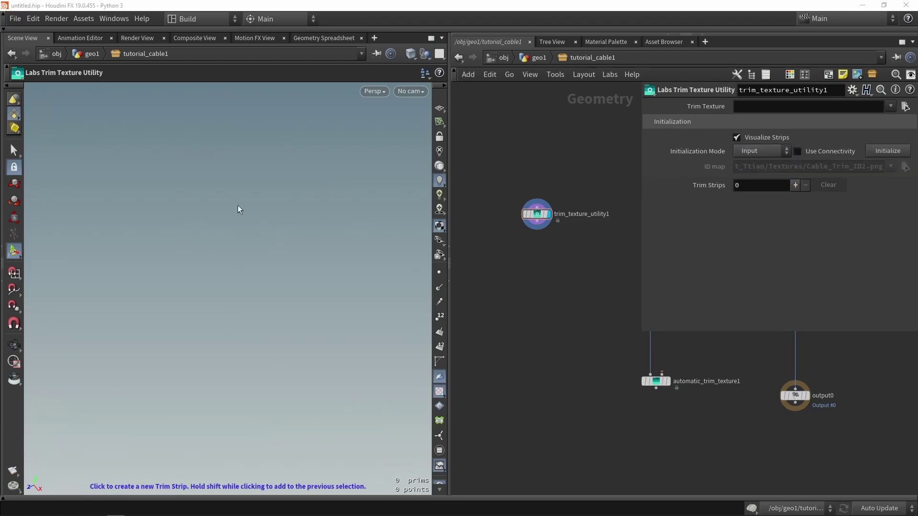
- Add a Grid node in the empty space above trim_texture_utility1 and display it
middle_click_drag(563, 164, 565, 274)
middle_click_drag(536, 230, 533, 292)
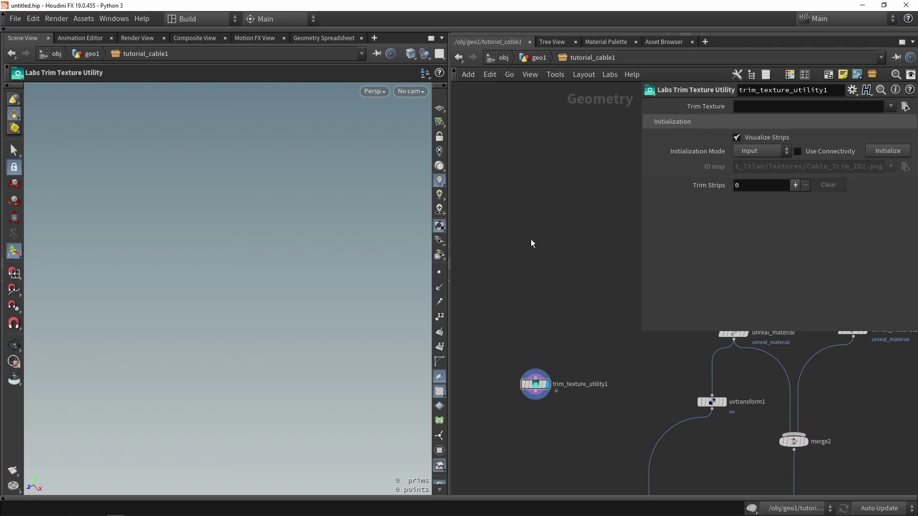
key("Tab")
type("grid")
key("Return")
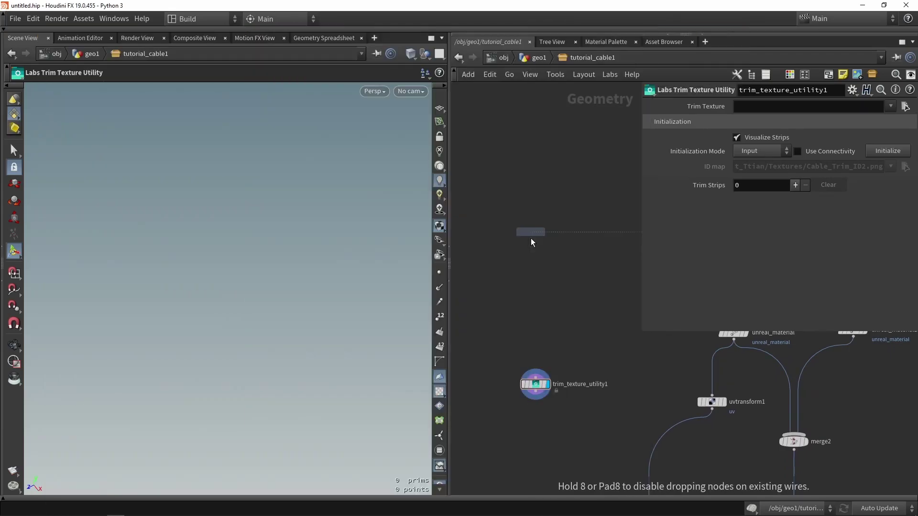
left_click(530, 238)
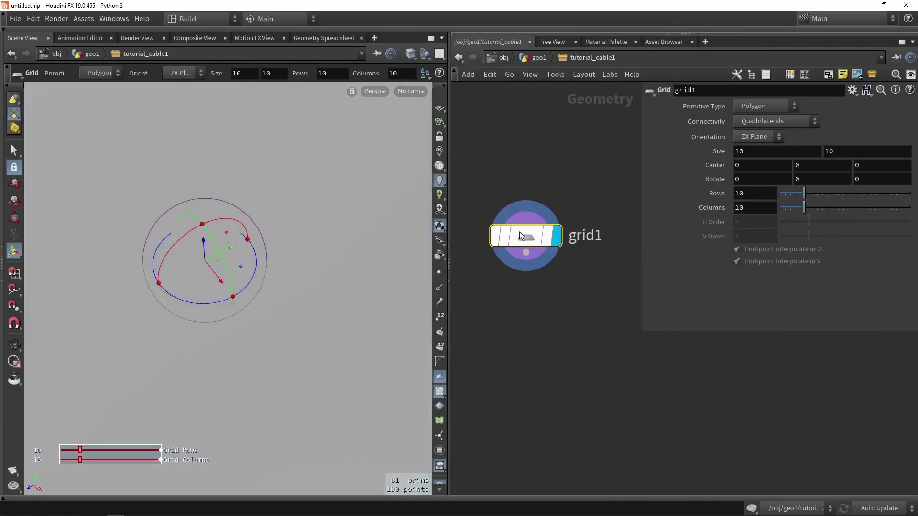
scroll(535, 365, "down", 5)
- Frame the grid in the viewport and show it in wireframe
key("space+h")
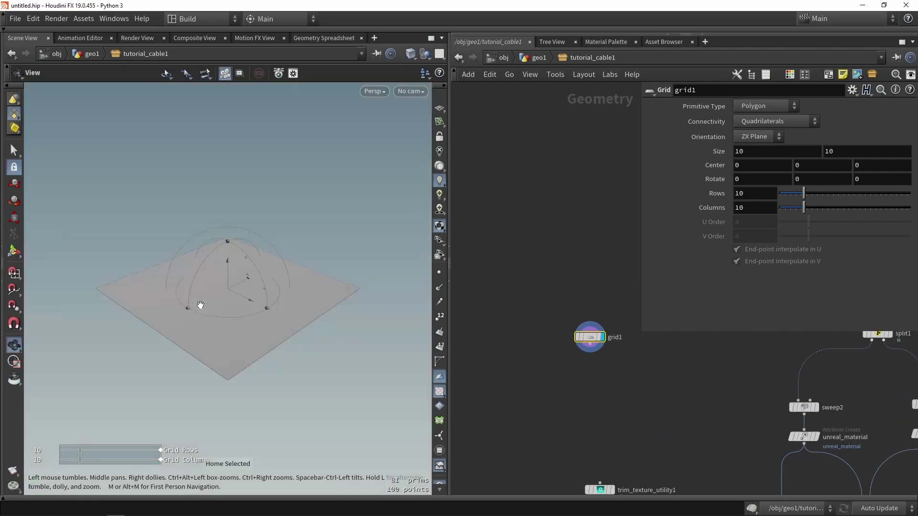
scroll(199, 306, "down", 2)
scroll(221, 307, "up", 4)
left_click_drag(232, 300, 232, 319, "alt")
key("shift+w")
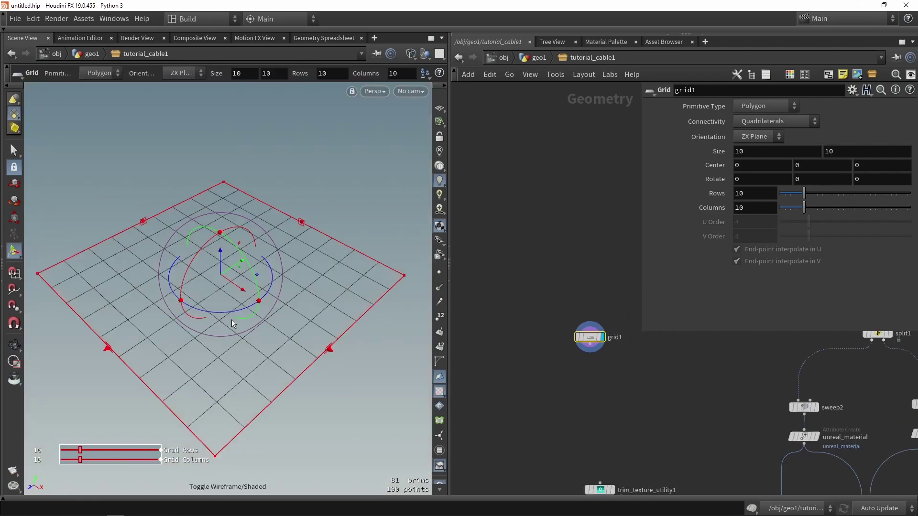
scroll(221, 341, "up", 3)
middle_click_drag(221, 341, 223, 331, "alt")
key("Return")
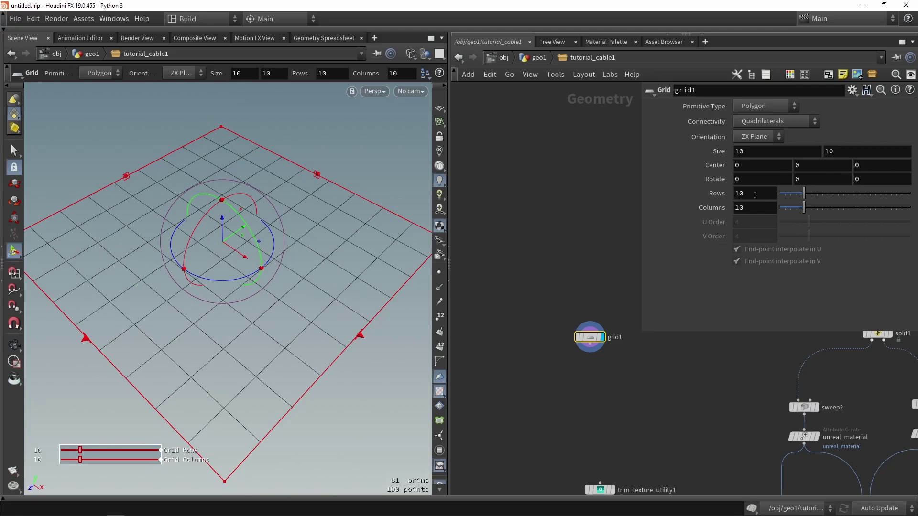
- Set the size of grid1 to 1 by 1 and reframe it in the viewport
double_click(751, 152)
type("1")
key("Tab")
type("1")
key("Return")
key("Escape")
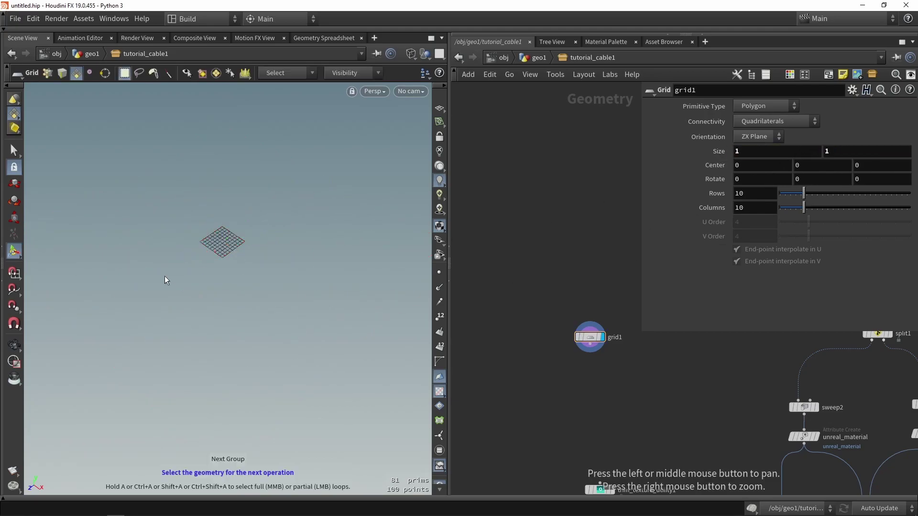
scroll(258, 232, "up", 9)
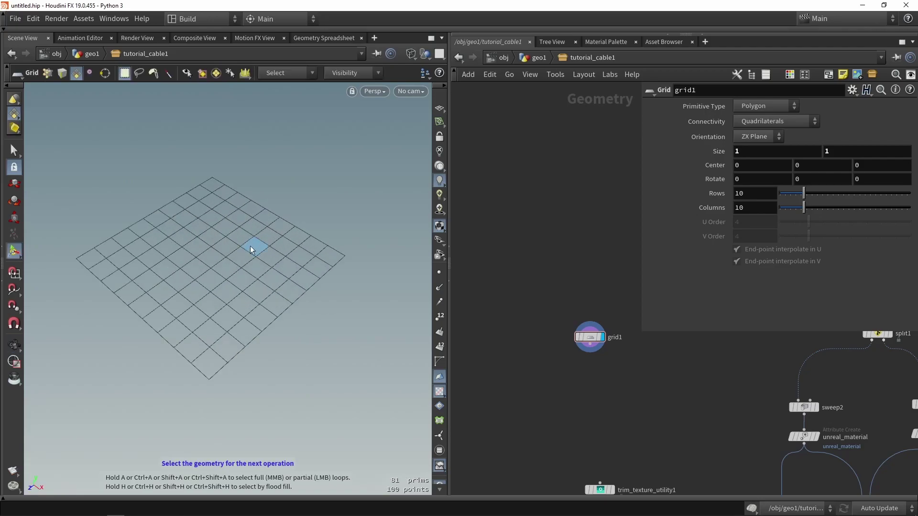
middle_click_drag(216, 252, 246, 281, "alt")
key("Return")
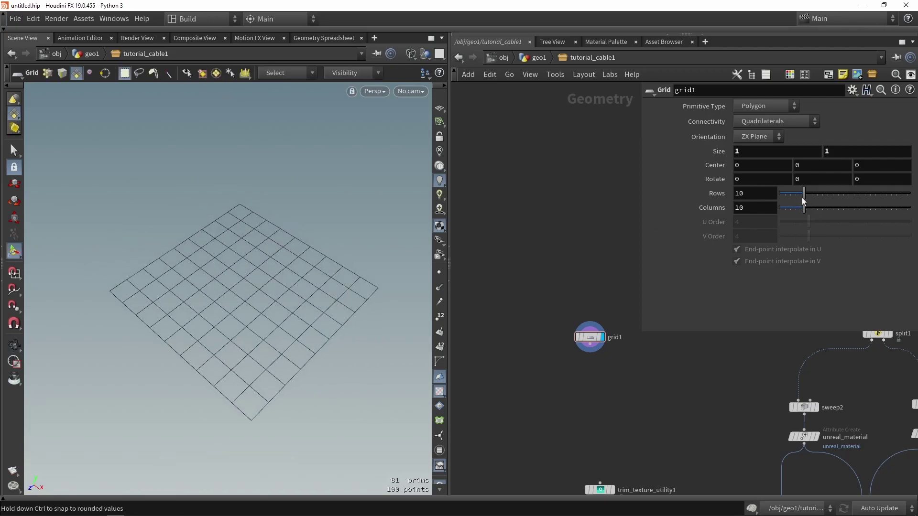
- Switch to Photos to examine the colour strips in ID_pipes_map.jpg, and return to Houdini
mouse_move(803, 193)
left_mouse_down()
mouse_move(830, 196)
mouse_move(803, 196)
mouse_move(791, 208)
mouse_move(800, 208)
left_mouse_up()
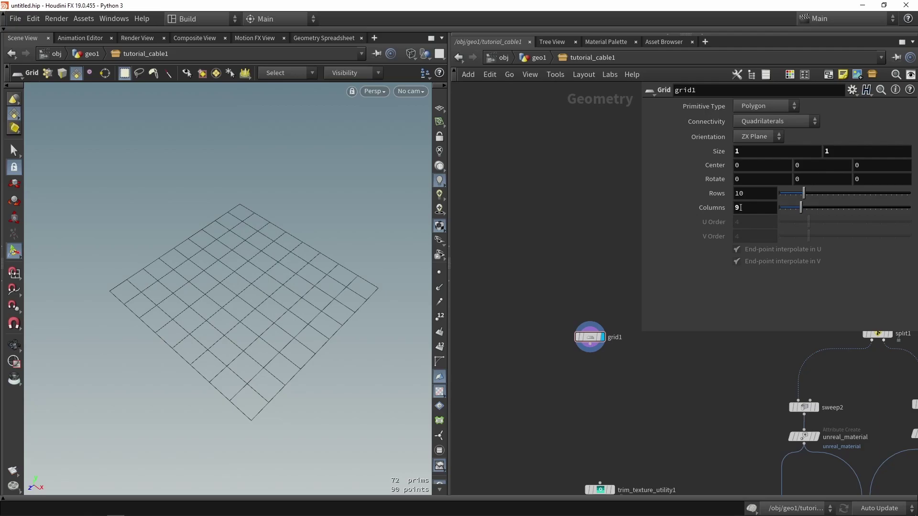
key("alt+Tab")
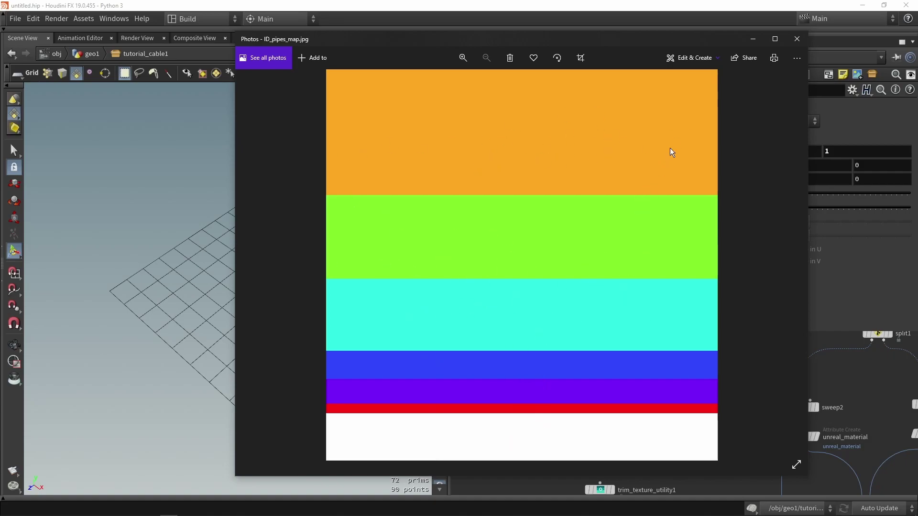
left_click(744, 41)
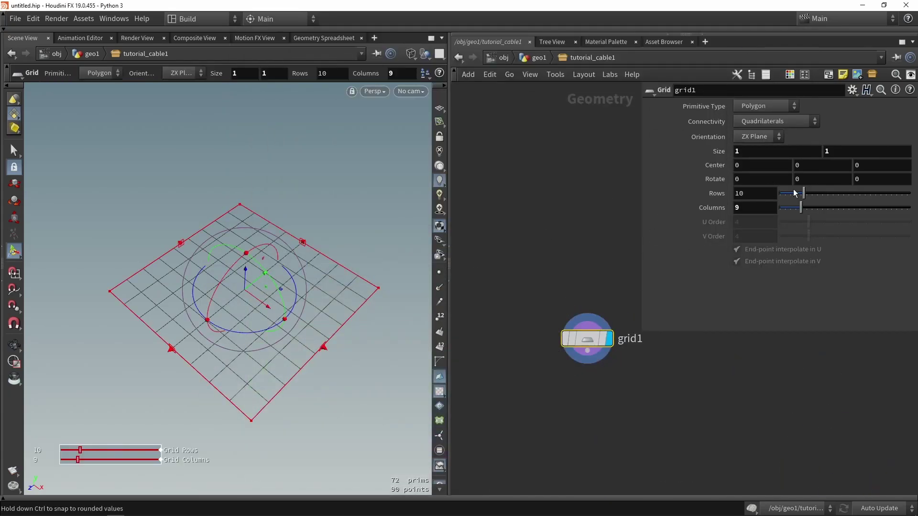
- Divide grid1 into parallel strips with 8 rows and 2 columns
left_click_drag(793, 200, 791, 197)
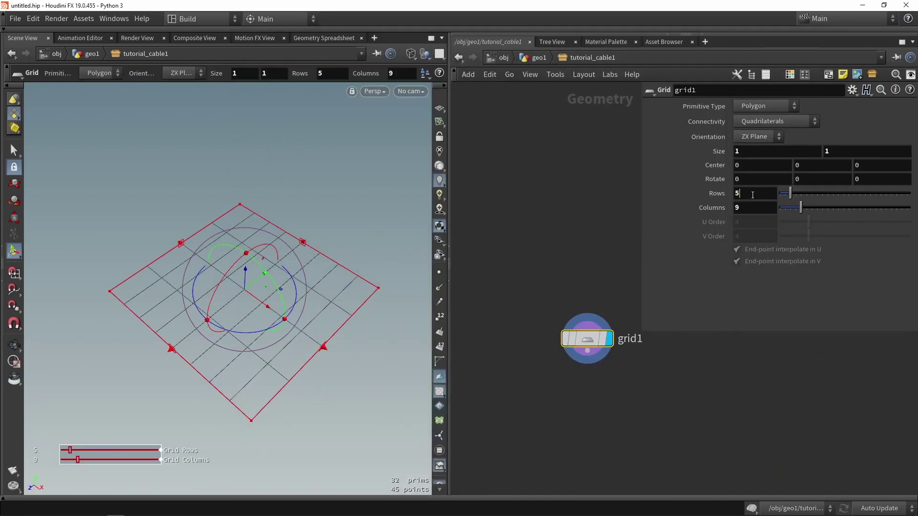
type("8")
key("Return")
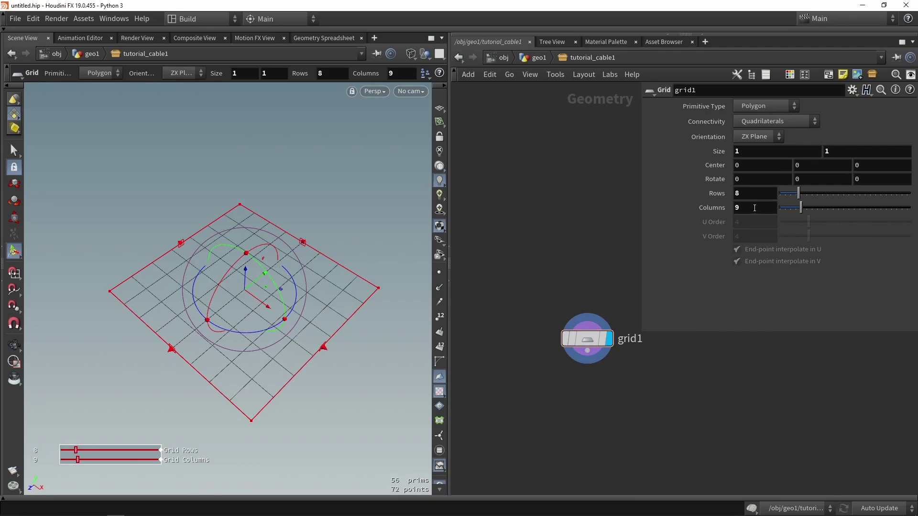
type("2")
key("Return")
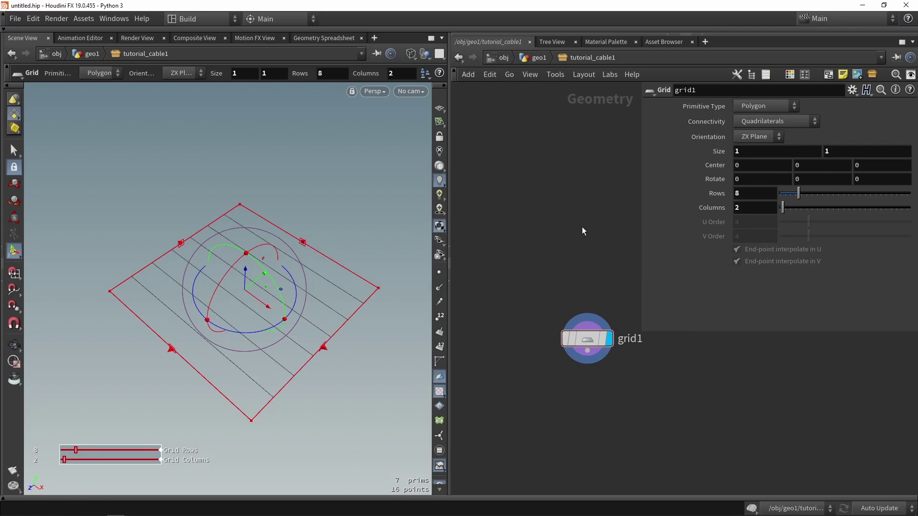
right_click_drag(242, 350, 256, 381, "alt")
scroll(257, 381, "down", 10)
key("Return")
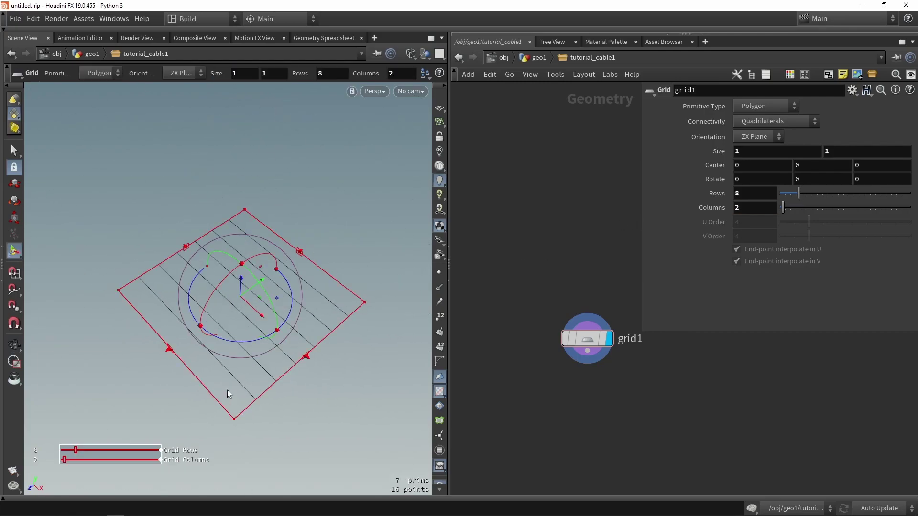
- Add a UV Project node below grid1, connected to its output, and display it
middle_click_drag(540, 396, 498, 290)
scroll(498, 290, "down", 1)
key("Tab")
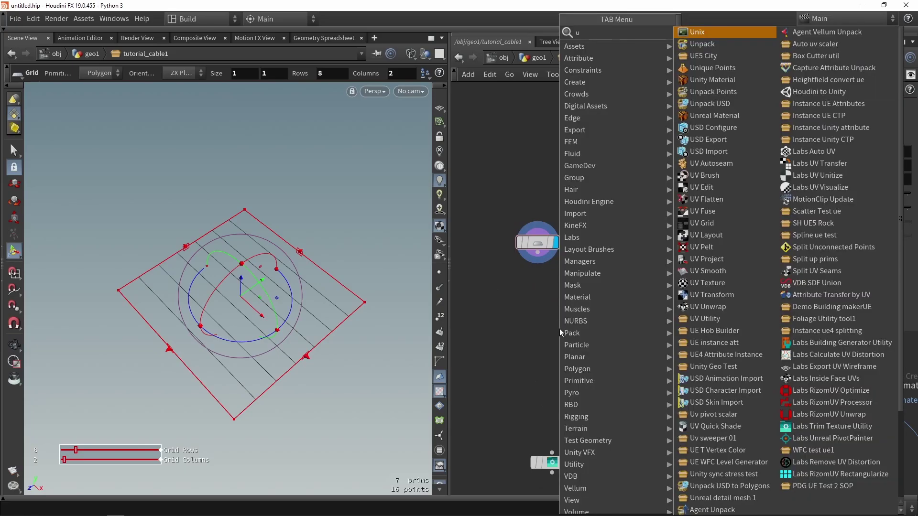
type("uvp")
key("Down")
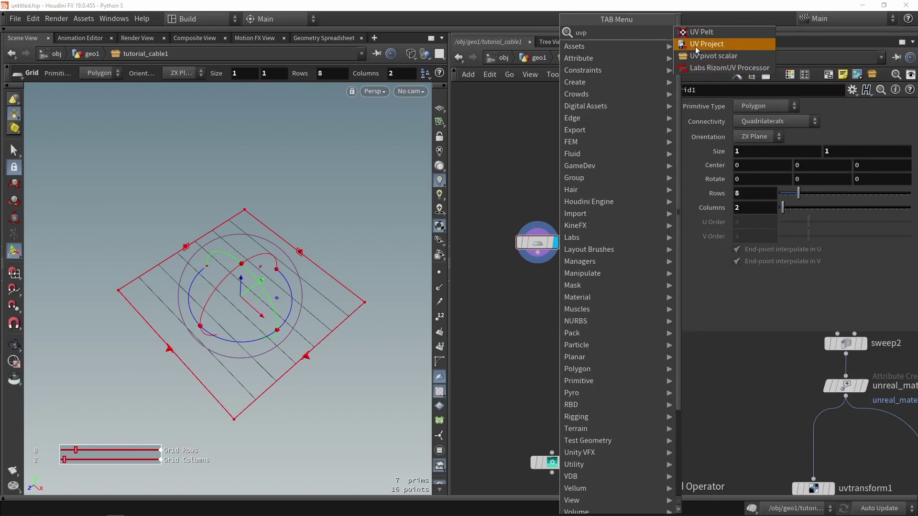
key("Return")
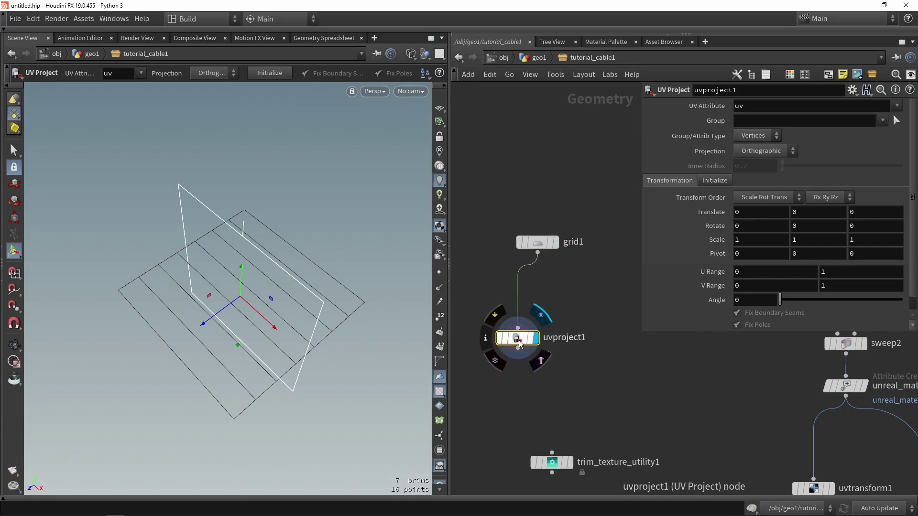
left_click(549, 292)
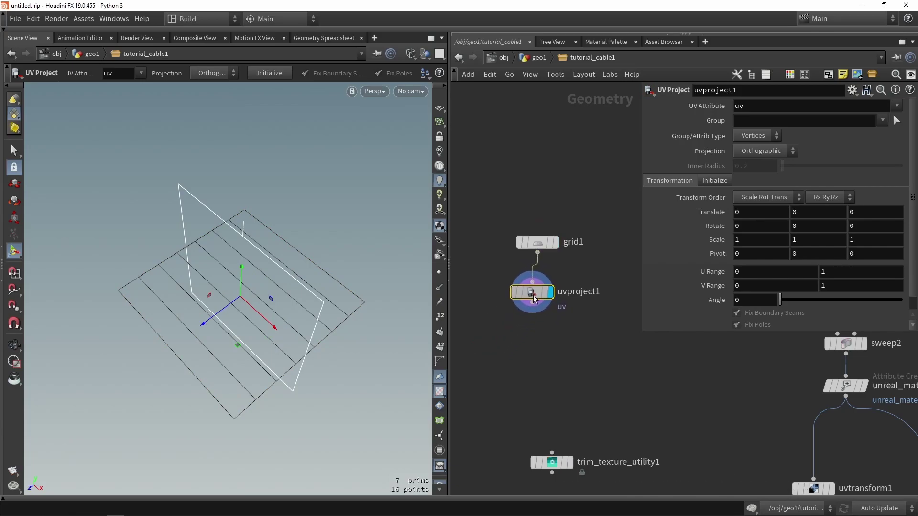
- Initialize the UV projection with the To Best Plane method and align uvproject1 under grid1
left_click(710, 182)
left_click(747, 212)
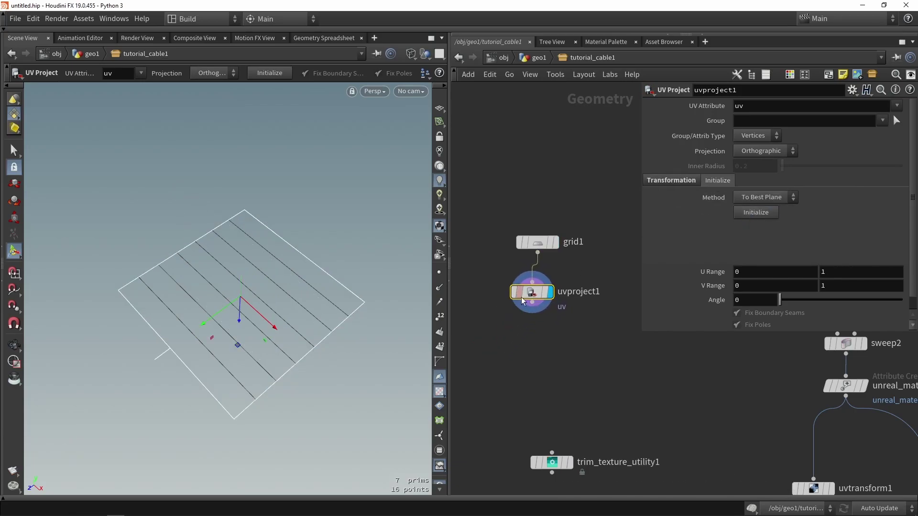
left_click_drag(522, 300, 527, 308)
- Rotate the UV projection half a turn within the plane of the grid
key("r")
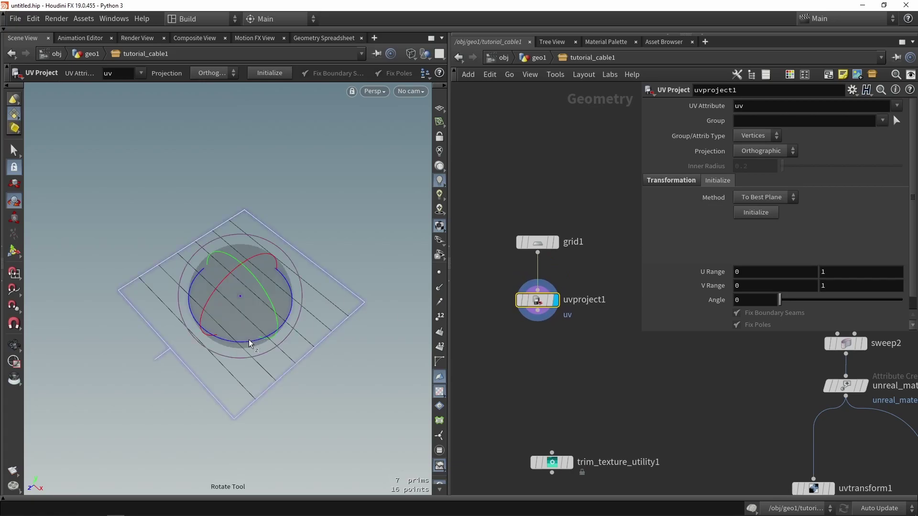
left_click_drag(248, 340, 220, 228)
left_click_drag(272, 239, 310, 270, "alt")
key("Return")
middle_click_drag(553, 370, 538, 346)
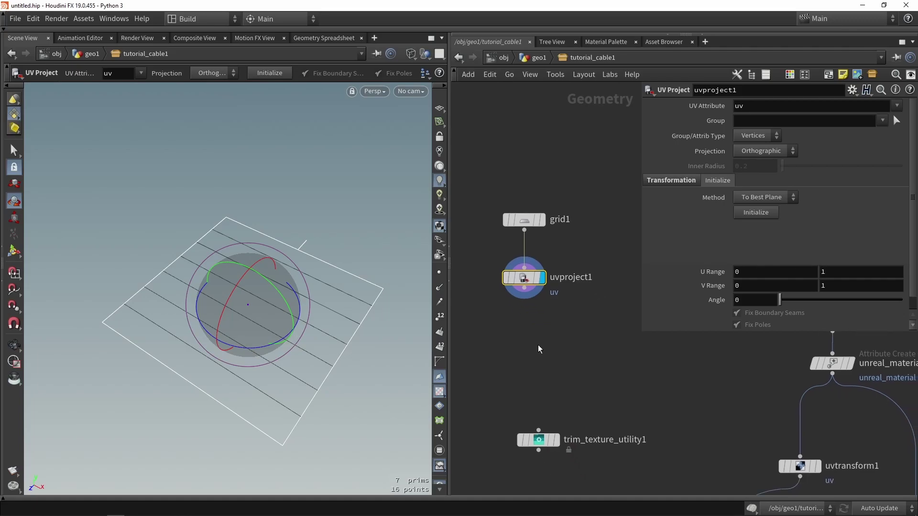
- Add a UV Quick Shade node below uvproject1 with Cable_Trim_ID.png as its texture map and inspect the textured grid
left_click(539, 346)
key("Tab")
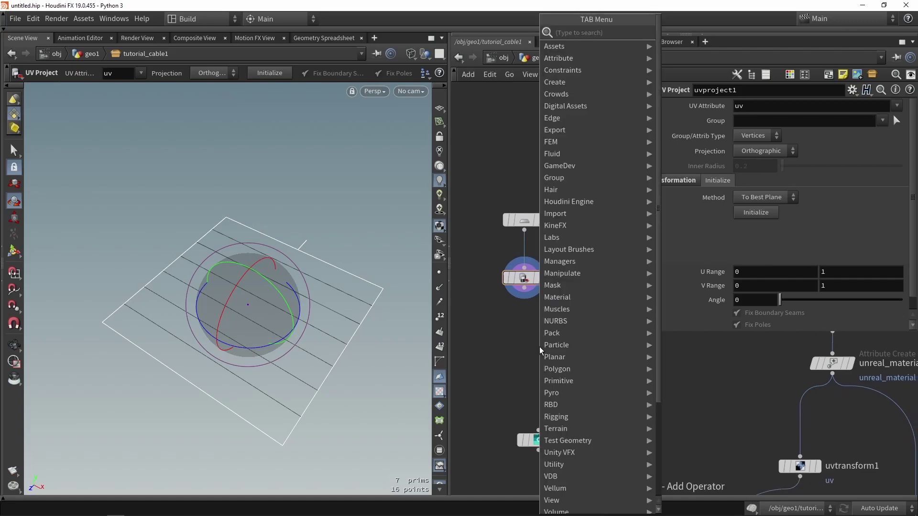
type("qui")
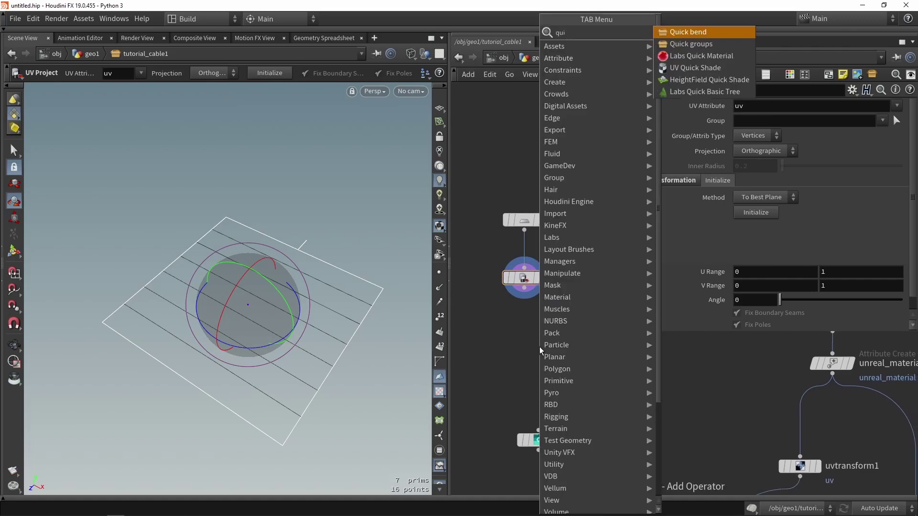
left_click(681, 68)
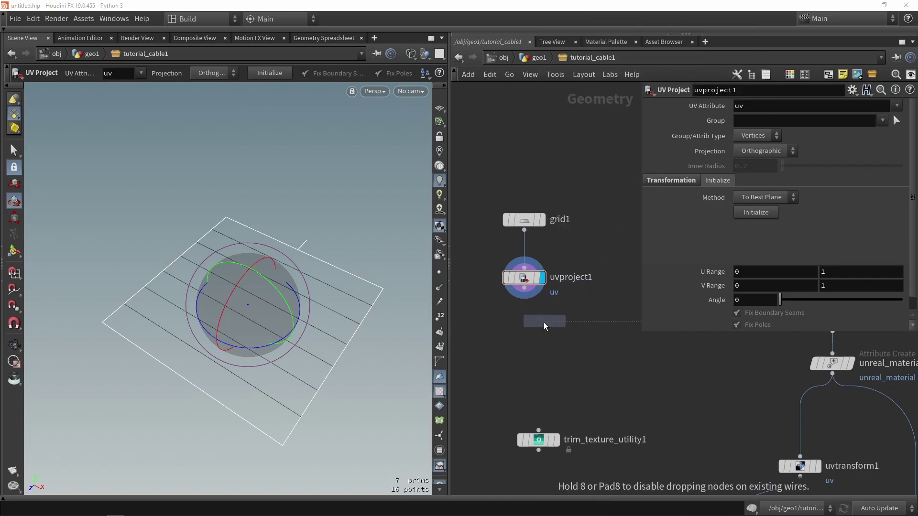
left_click(543, 325)
key("Escape")
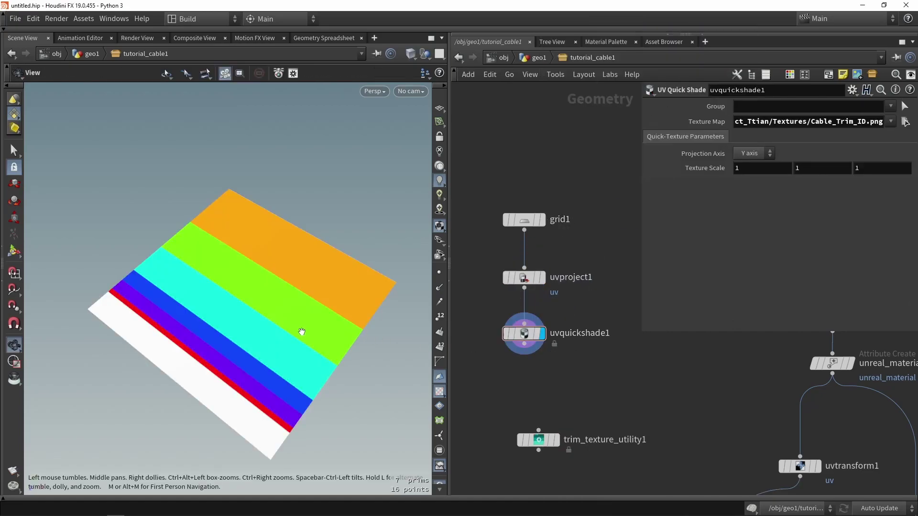
left_click_drag(301, 332, 293, 287)
scroll(293, 288, "up", 3)
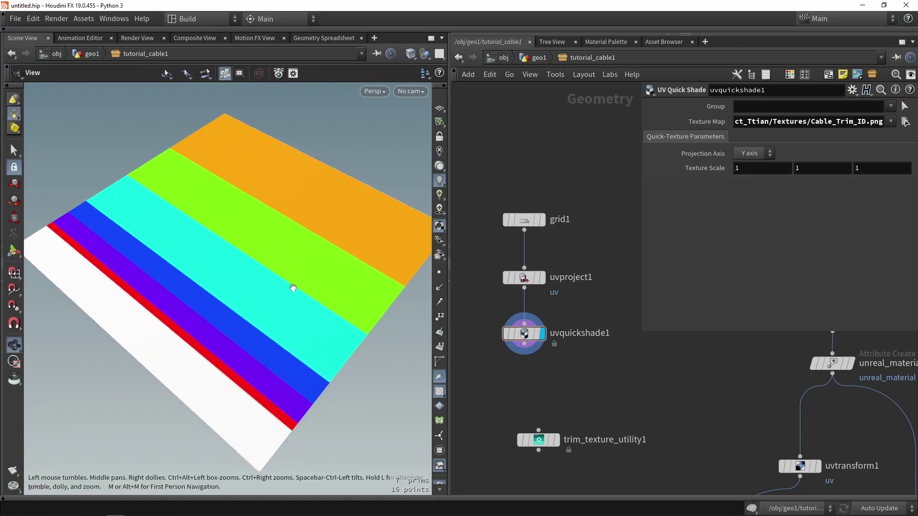
- Space grid1 further above uvproject1 and insert an Edit node between them for the point row nearest the white-red border
key("Return")
left_click_drag(527, 189, 526, 173)
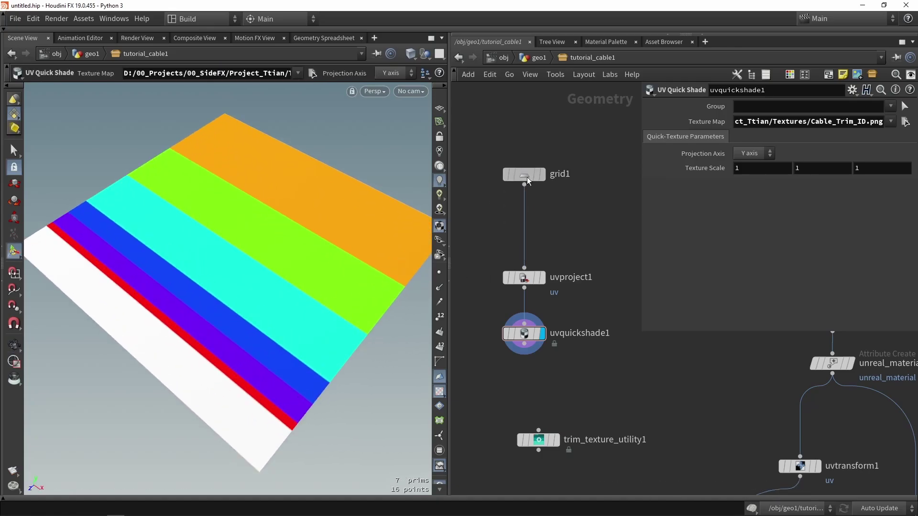
left_click_drag(287, 246, 258, 256)
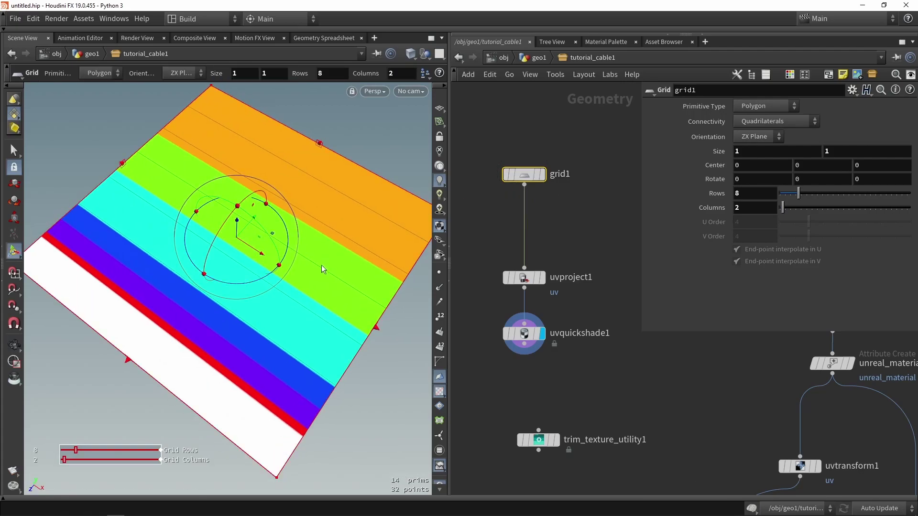
key("s")
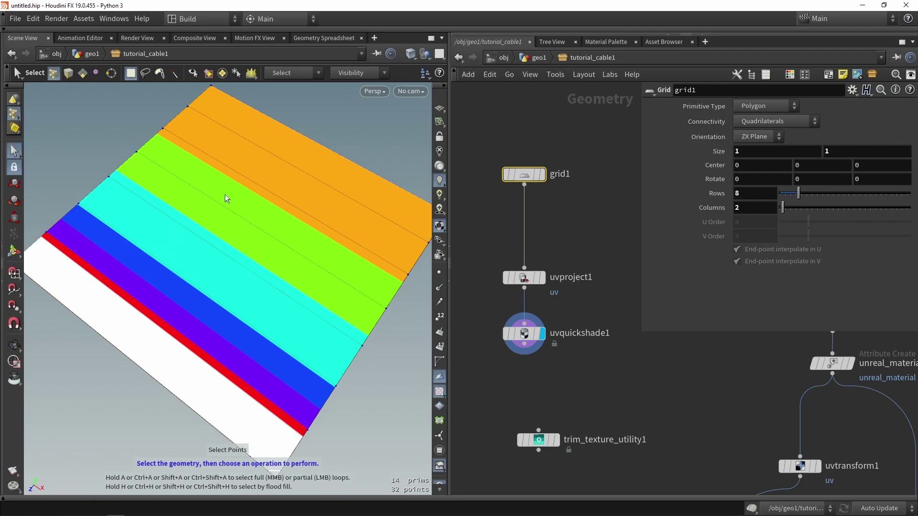
left_click_drag(102, 121, 204, 185)
key("Escape")
left_click_drag(176, 150, 210, 233)
middle_click_drag(304, 360, 322, 313, "alt")
left_click_drag(398, 331, 89, 301)
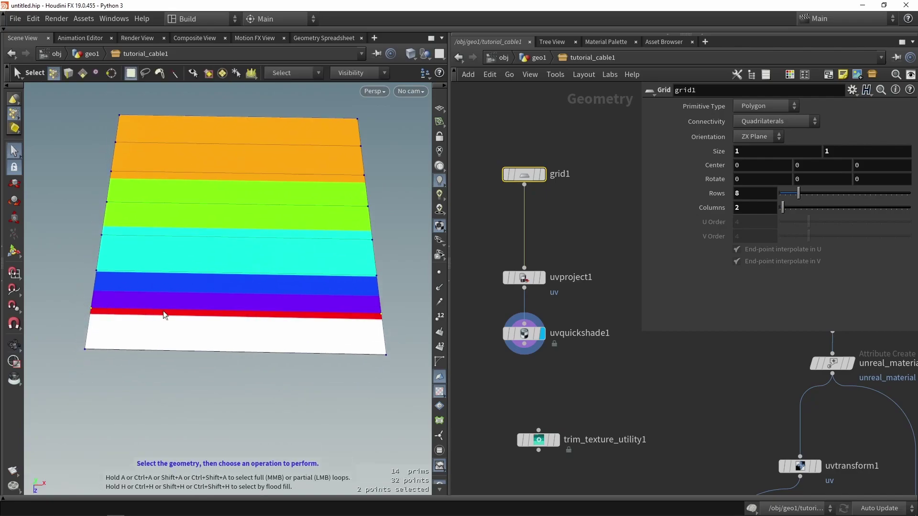
left_click_drag(413, 325, 77, 295)
key("t")
left_click_drag(242, 294, 163, 297, "alt")
- Move the selected point row about 0.022 along Z so it lies on the border between the white and red strips
mouse_move(532, 178)
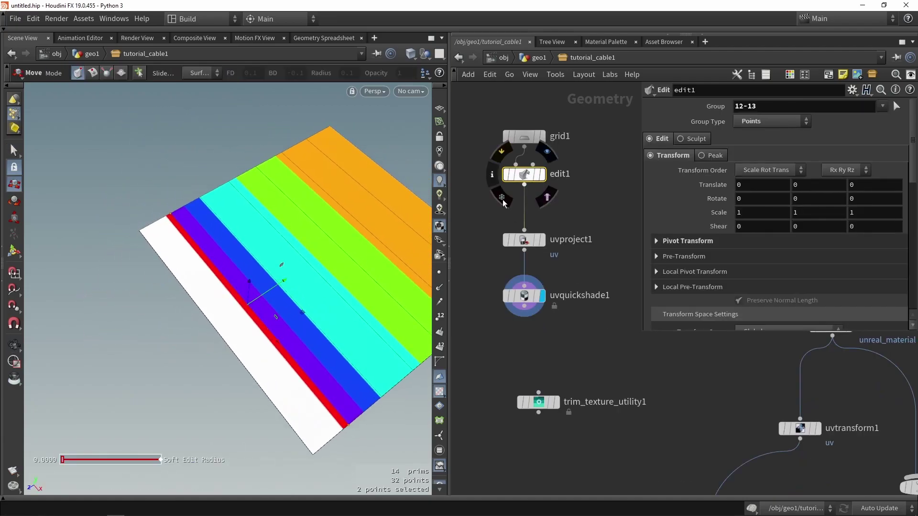
left_click_drag(283, 291, 280, 287)
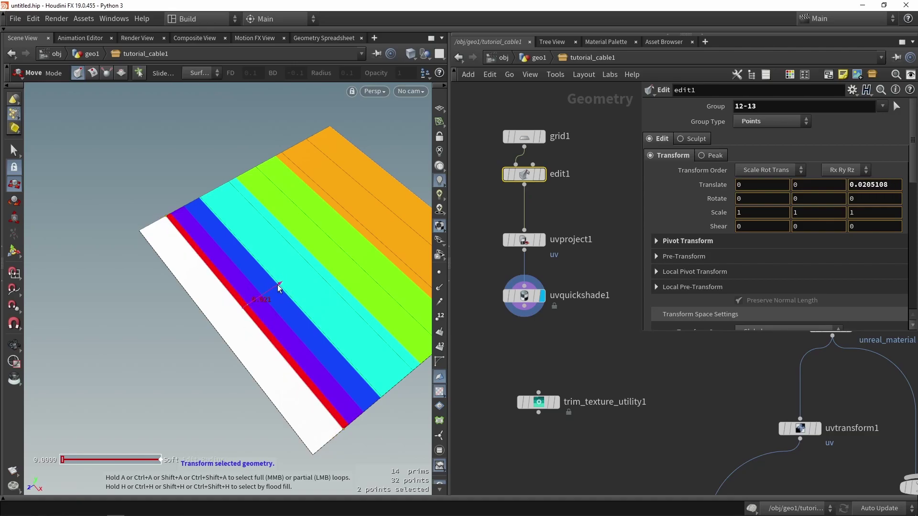
middle_click_drag(291, 330, 256, 295, "alt")
scroll(239, 325, "up", 5)
left_click_drag(257, 325, 221, 303, "alt")
scroll(220, 301, "down", 5)
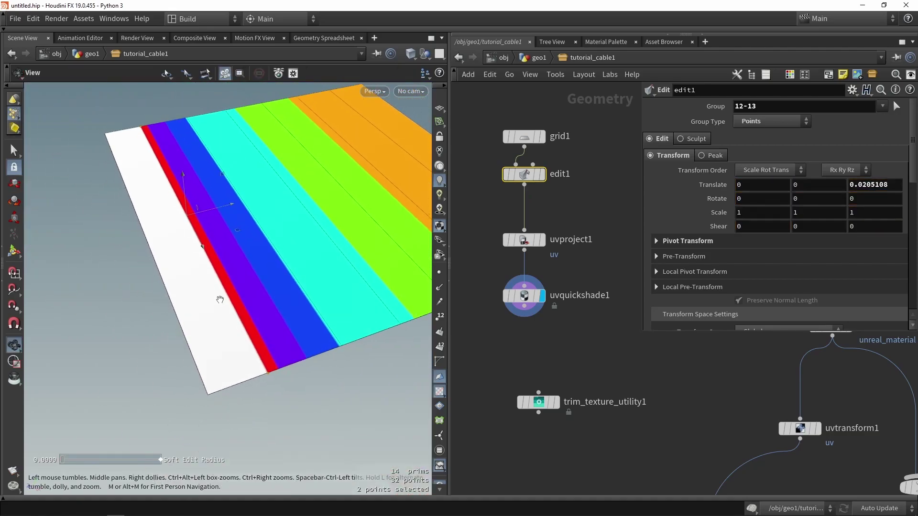
key("Return")
left_click_drag(236, 211, 223, 210)
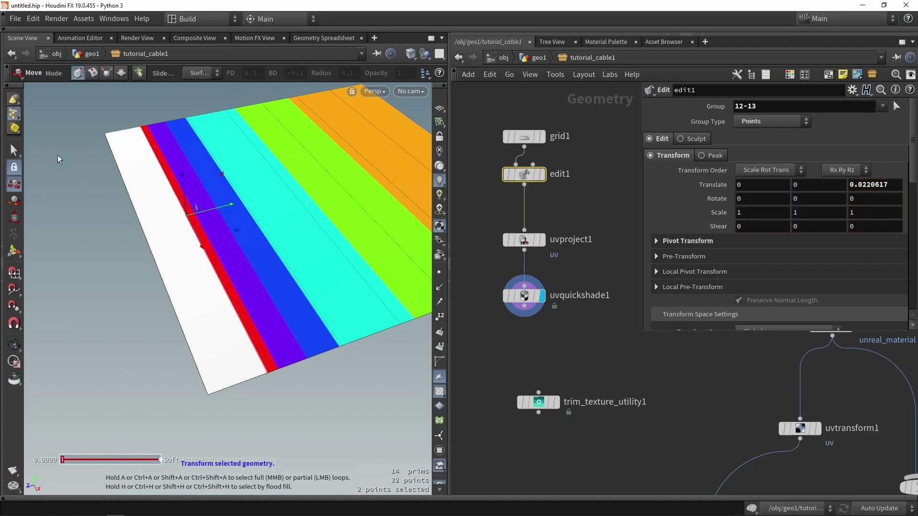
- Move point row 8-9 onto the purple-blue border and row 6-7 about 0.293 along Z onto the blue-cyan border
left_click(287, 189)
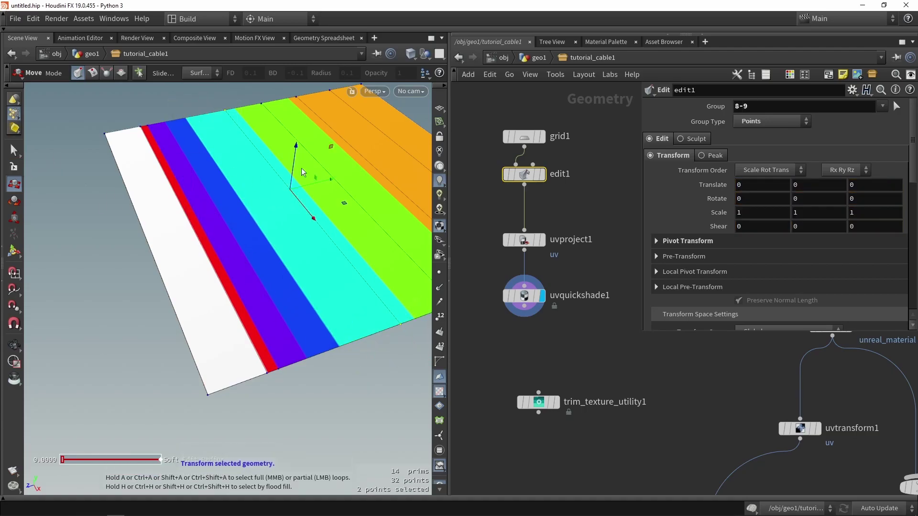
left_click_drag(331, 180, 260, 197)
middle_click_drag(268, 206, 208, 205, "alt")
left_click(372, 298)
left_click_drag(324, 173, 232, 196)
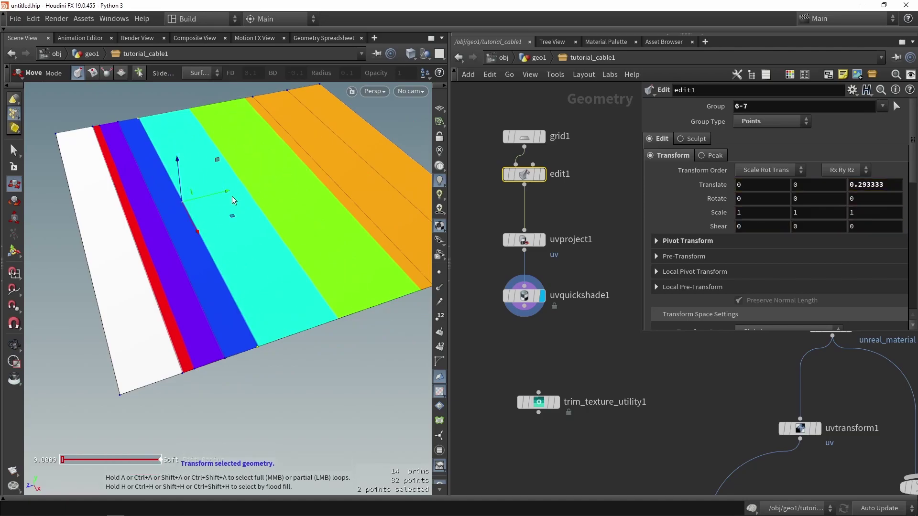
- Move the next point row onto the cyan-green border and row 2-3 about 0.177 along Z onto the green-orange border
middle_click_drag(253, 203, 189, 206, "alt")
left_click(354, 290)
left_click_drag(230, 146, 181, 93, "shift")
left_click_drag(308, 163, 233, 186)
left_click(407, 272)
left_click_drag(259, 137, 220, 88, "shift")
left_click_drag(340, 155, 289, 166)
left_click(492, 349)
- Examine the grid's strip edges against the ID texture in wireframe and shaded display
key("shift+w")
left_click_drag(220, 263, 262, 292, "alt")
key("shift+w")
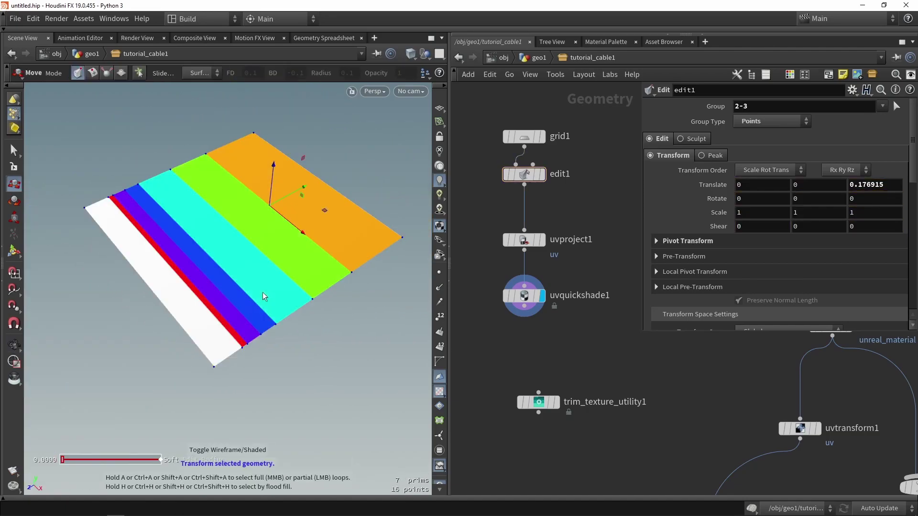
key("w")
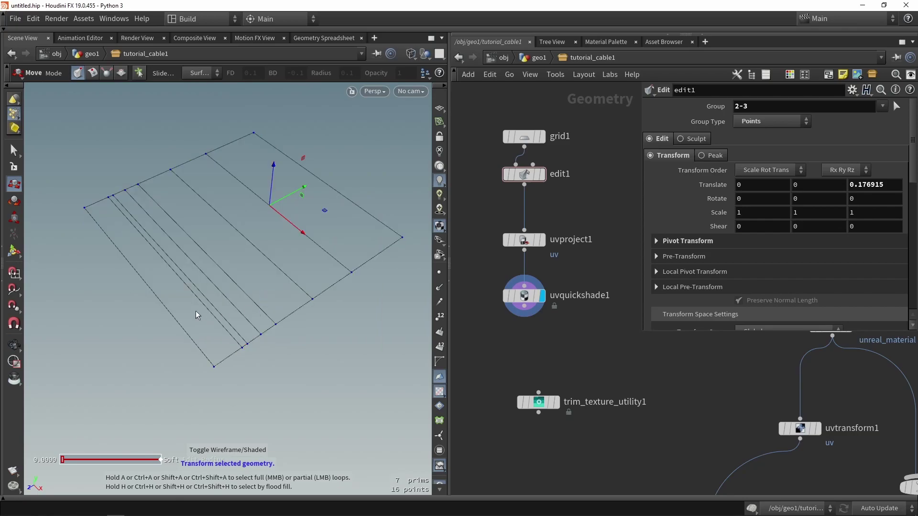
key("shift+w")
scroll(231, 328, "up", 3, "alt")
key("shift+w")
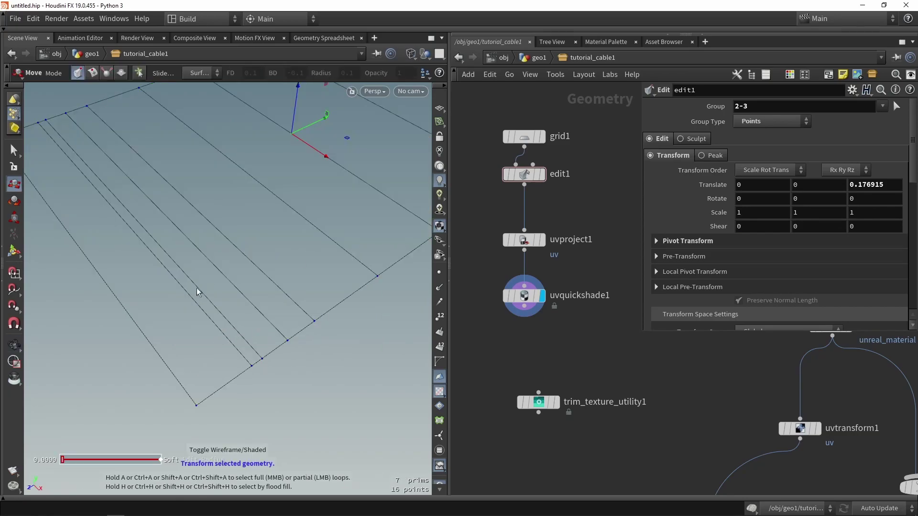
key("w")
scroll(264, 244, "down", 3)
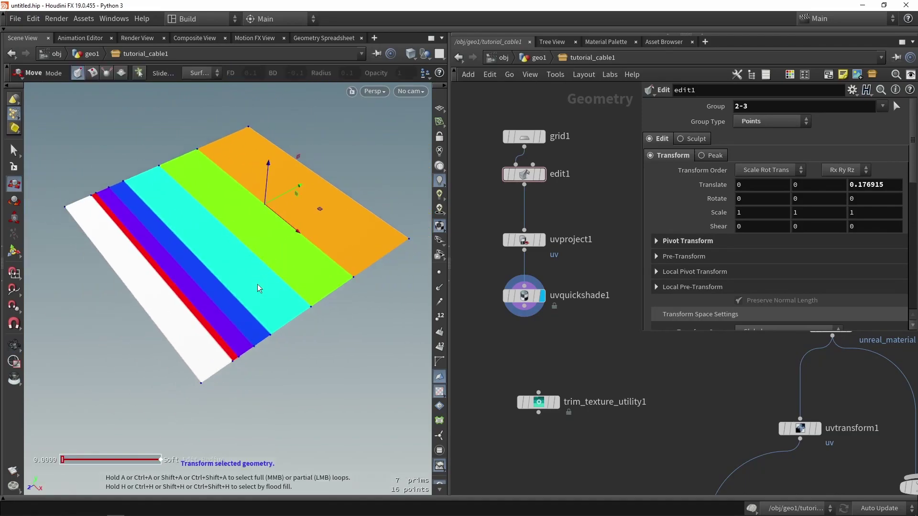
key("w")
key("w")
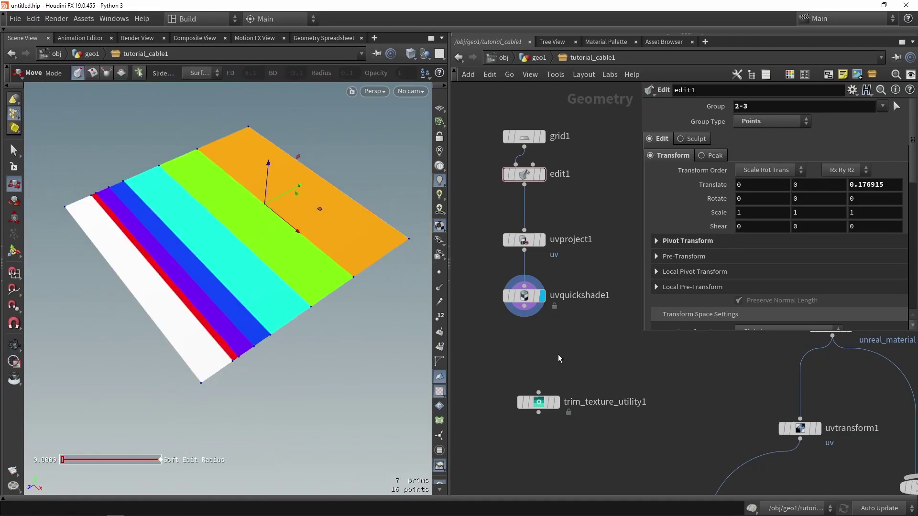
- Add a Primitive Split node below uvquickshade1, connect and display it, and disable its Attributes option
key("Tab")
type("spl")
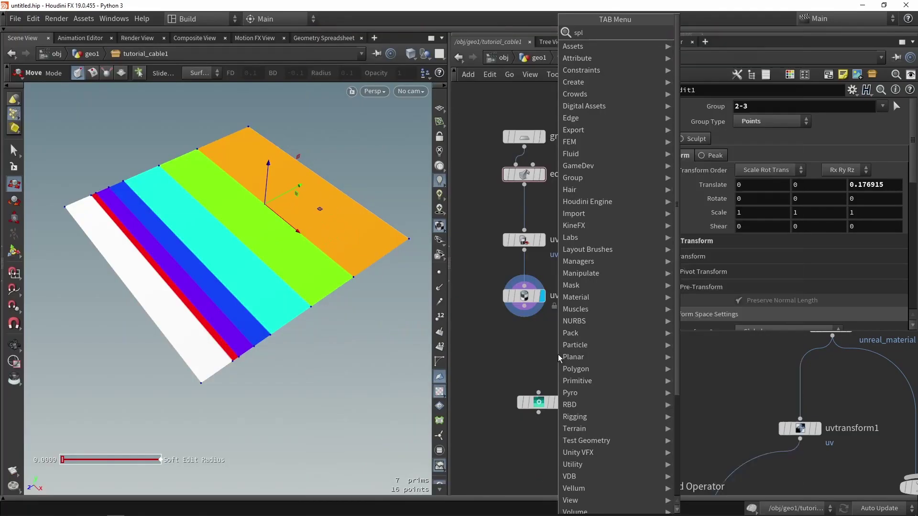
type("it")
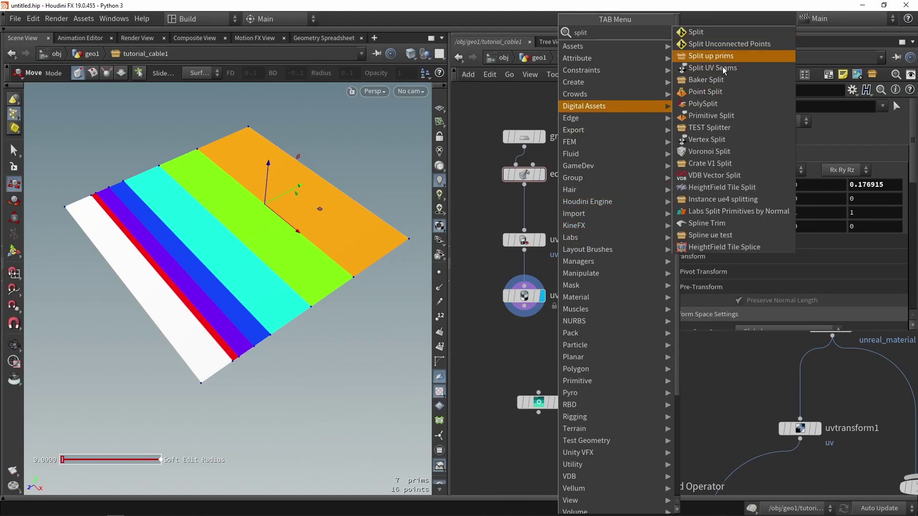
left_click(713, 118)
left_click(552, 346)
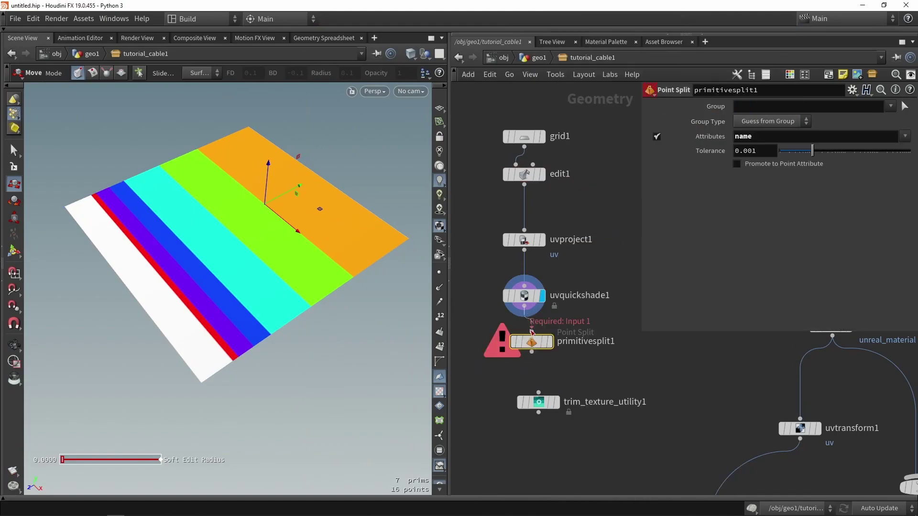
left_click(550, 343)
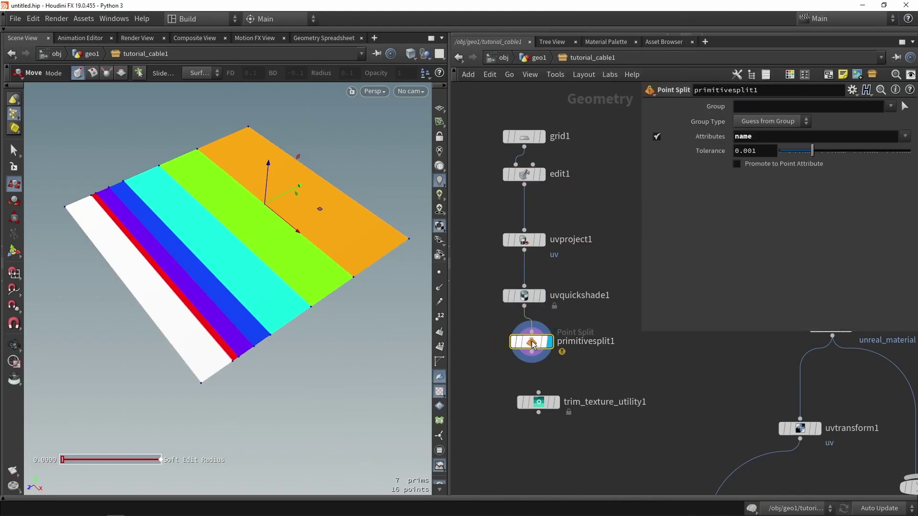
left_click(657, 137)
- Test the split by lifting the cyan and orange strips off the grid, and delete the resulting test edit node
key("t")
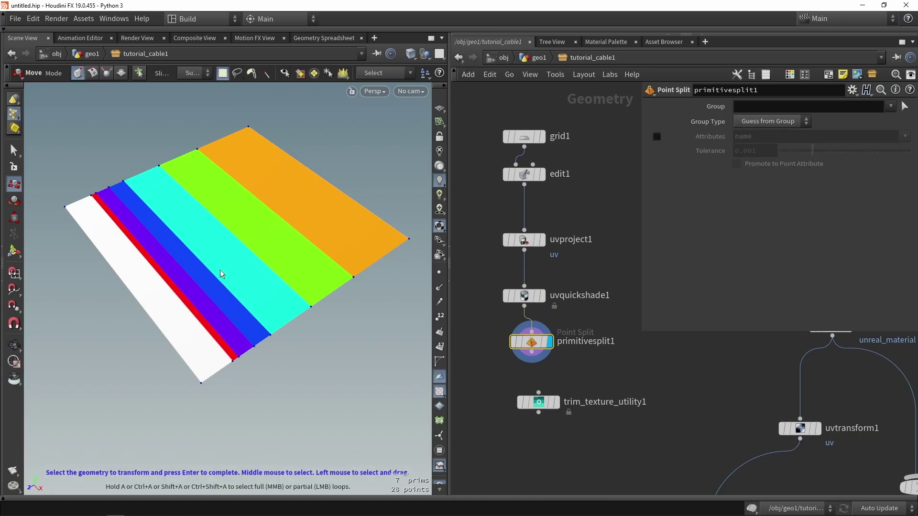
left_click(223, 263)
left_click_drag(205, 174, 201, 126)
left_click(329, 194)
left_click_drag(301, 152, 299, 119)
left_click_drag(330, 244, 329, 221, "alt")
key("t")
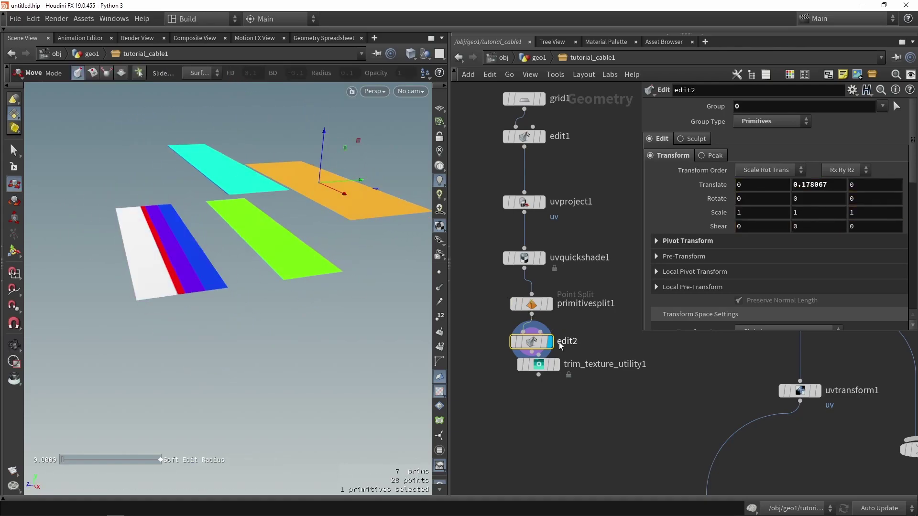
key("Delete")
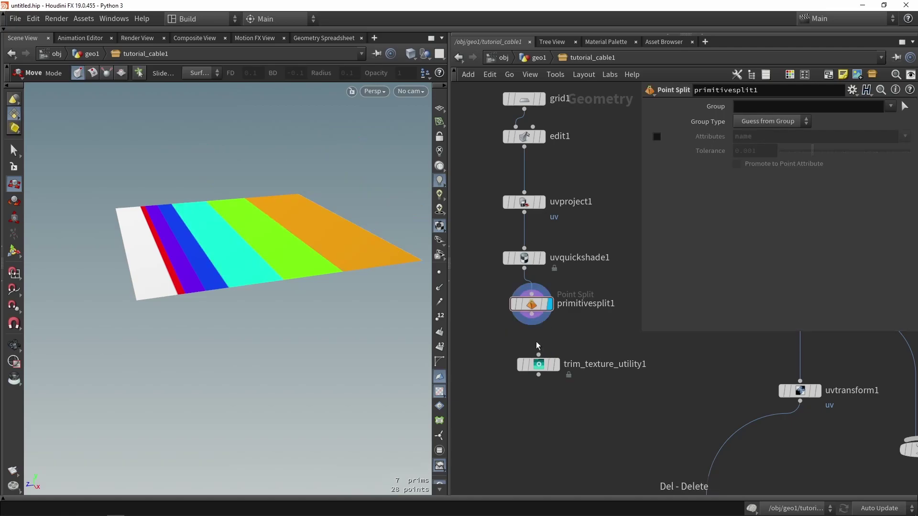
- Connect primitivesplit1 to trim_texture_utility1, display the utility node and show its parameters
middle_click_drag(551, 337, 555, 300)
left_click_drag(536, 277, 538, 317)
left_click(561, 327)
left_click(539, 319)
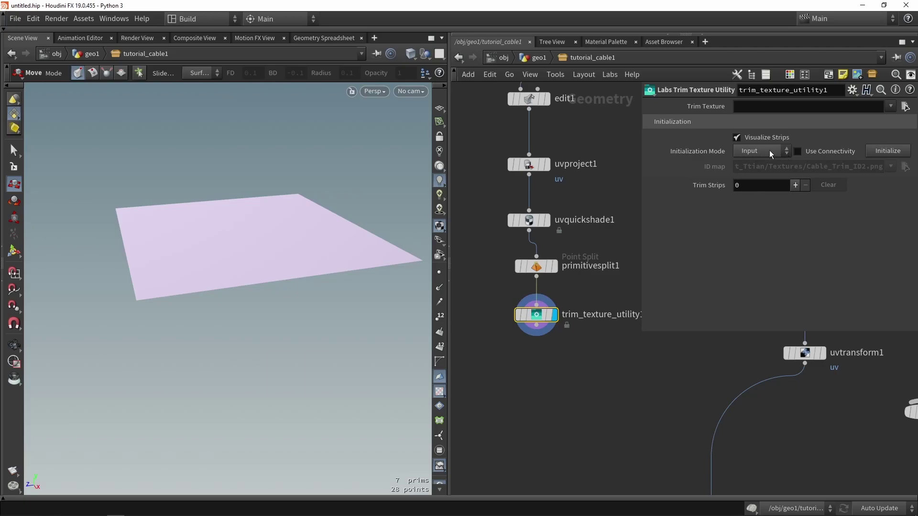
- Initialize the trim strips from the input geometry and review the generated trim selections and coloured strips
left_click(885, 150)
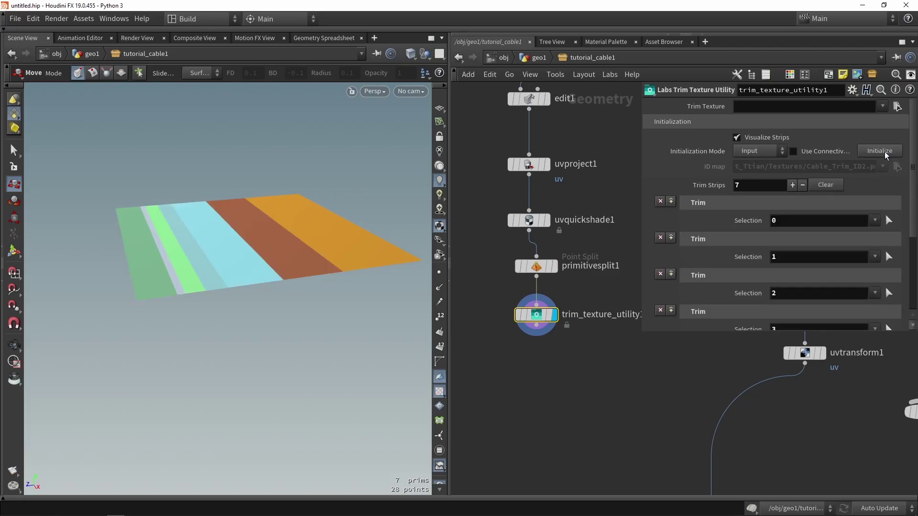
scroll(754, 213, "down", 3)
scroll(754, 213, "down", 1)
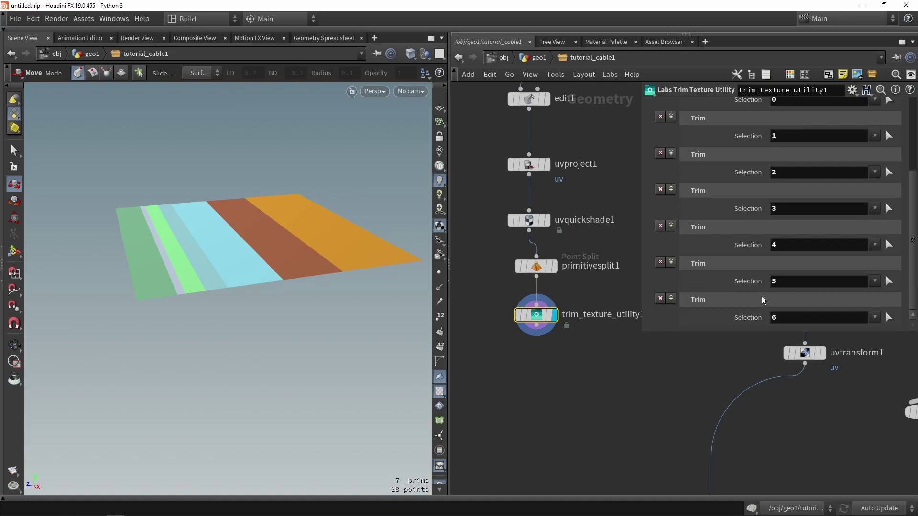
left_click_drag(238, 216, 250, 315, "alt")
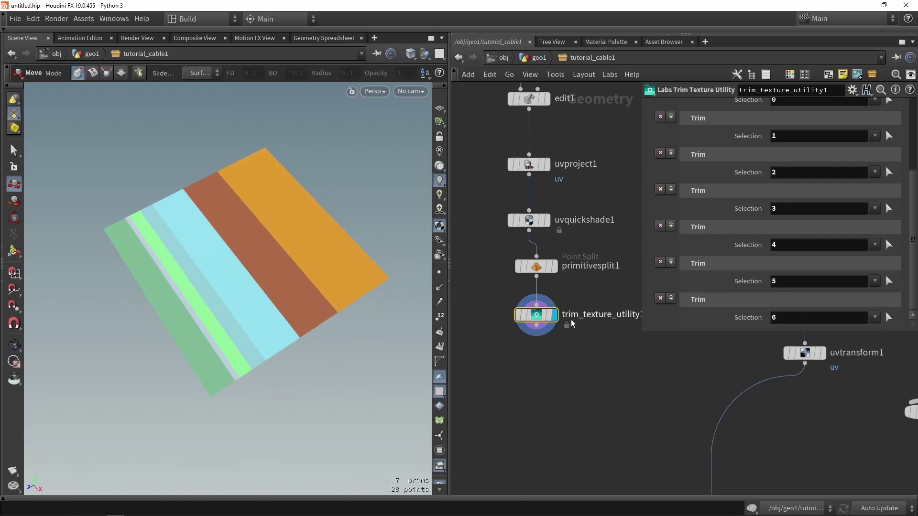
- Wire the output of trim_texture_utility1 into the second input of automatic_trim_texture1
scroll(599, 361, "down", 1)
middle_click_drag(599, 362, 550, 228)
scroll(551, 233, "down", 1)
left_click_drag(509, 211, 608, 311)
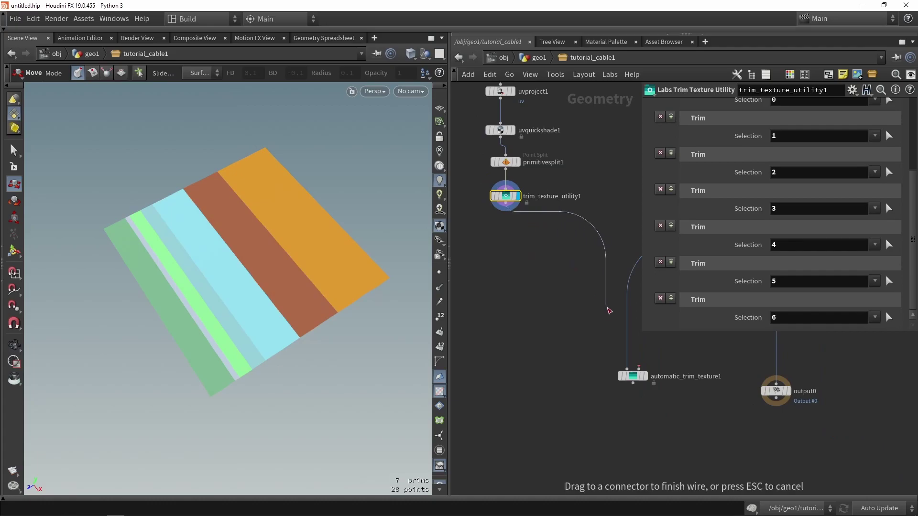
left_click_drag(641, 357, 640, 361)
- Display automatic_trim_texture1, show its parameters and examine the cables' UV layout
middle_click_drag(590, 352, 522, 274)
scroll(581, 304, "up", 2)
left_click(576, 297)
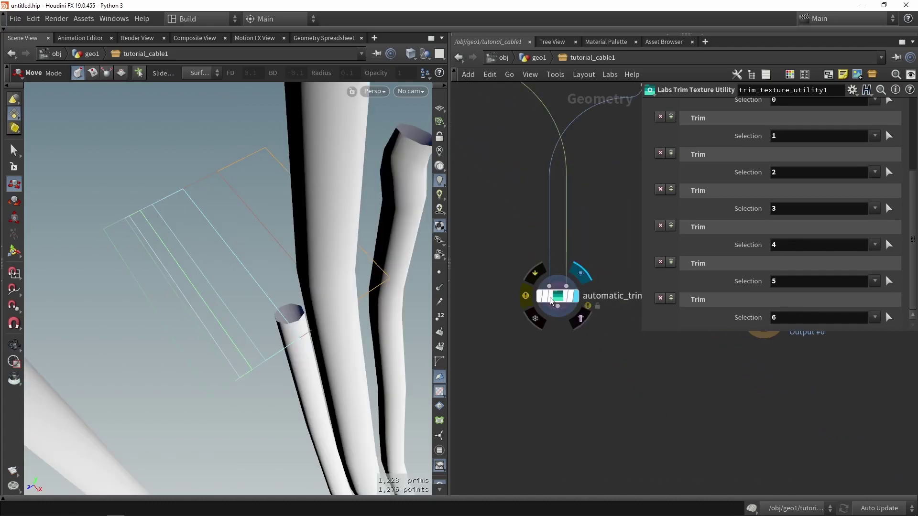
left_click(559, 300)
left_click_drag(559, 304, 519, 267)
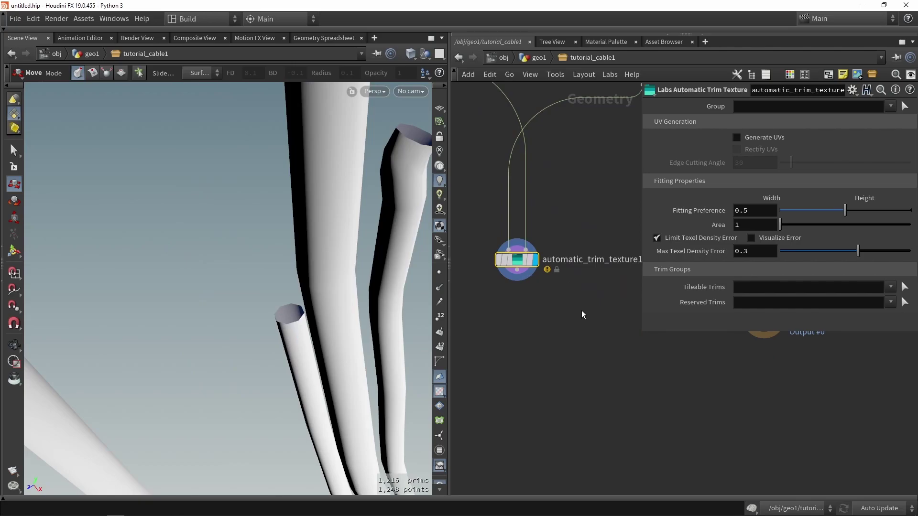
scroll(582, 311, "down", 3)
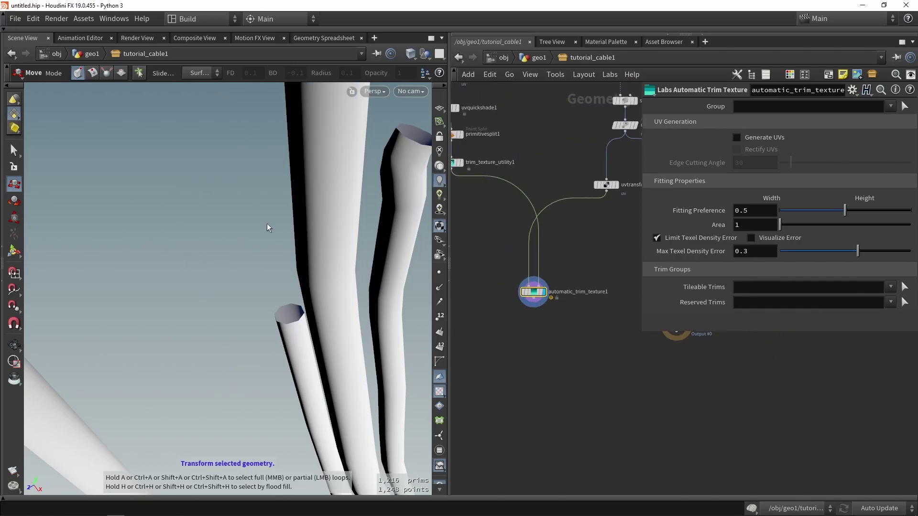
key("space+5")
middle_click_drag(202, 318, 310, 295)
scroll(294, 286, "up", 5)
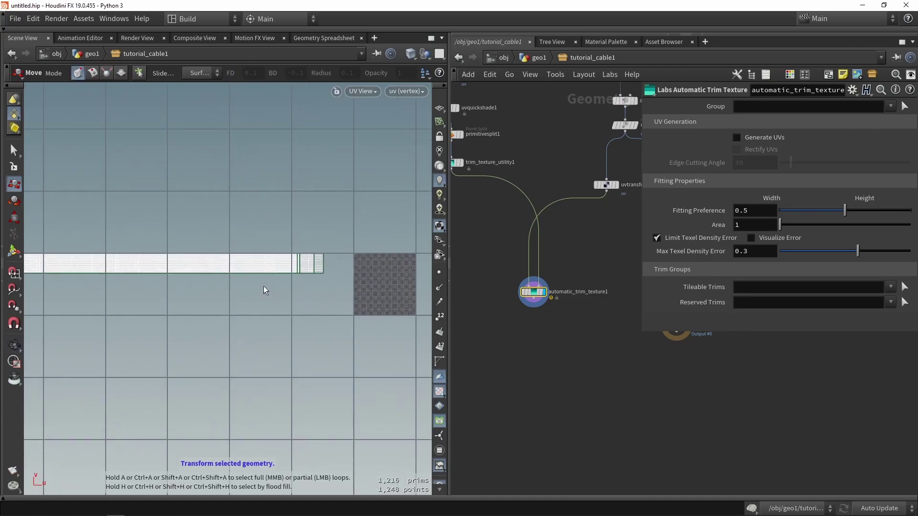
key("space+1")
- Take uvquickshade1 out of the strip chain, connect it below automatic_trim_texture1 and display the shaded cables
scroll(307, 295, "down", 5)
middle_click_drag(483, 125, 512, 154)
left_click_drag(472, 138, 555, 368)
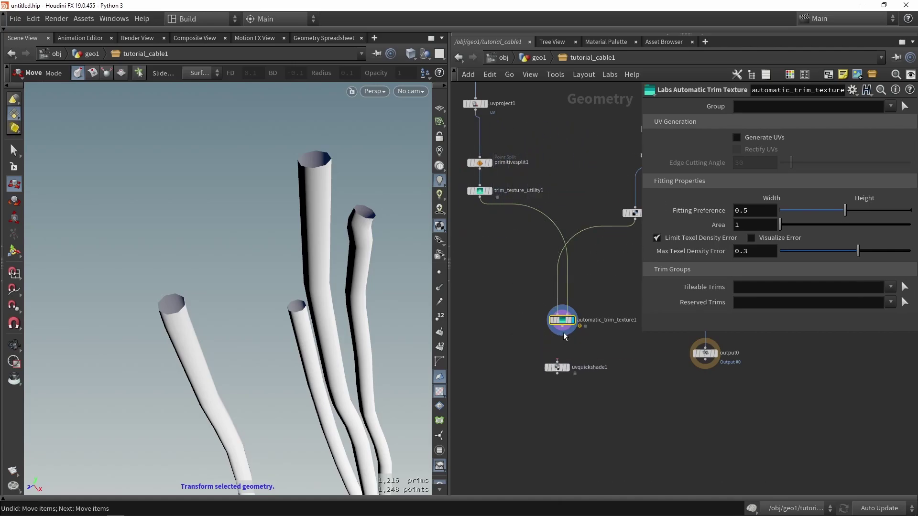
left_click_drag(563, 335, 562, 355)
left_click(567, 367)
key("Escape")
mouse_move(310, 370)
left_mouse_down()
mouse_move(256, 287)
mouse_move(242, 236)
mouse_move(215, 209)
mouse_move(337, 303)
left_mouse_up()
left_click_drag(221, 309, 342, 342, "alt")
- Select uvquickshade1 and inspect the textured cables in both the UV and perspective views
left_click(540, 379)
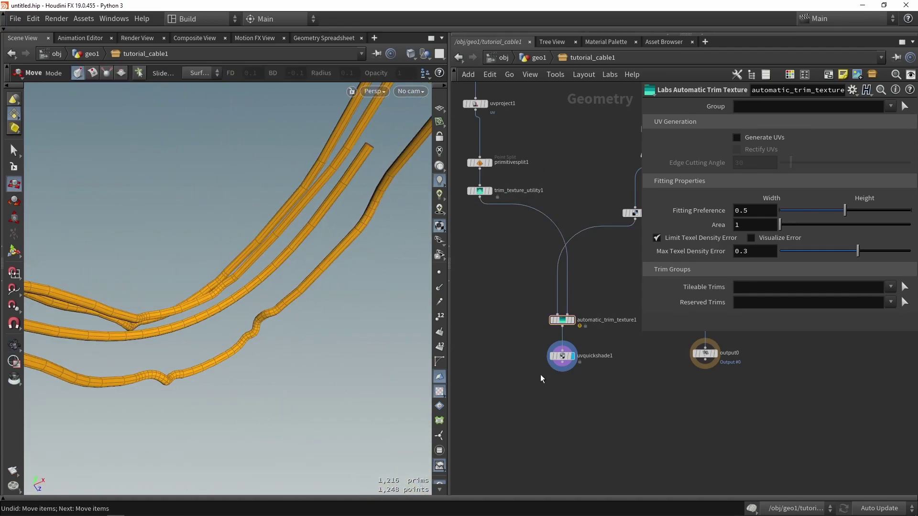
left_click(557, 372)
key("Escape")
left_click_drag(272, 333, 227, 283)
key("space+5")
key("t")
key("space+1")
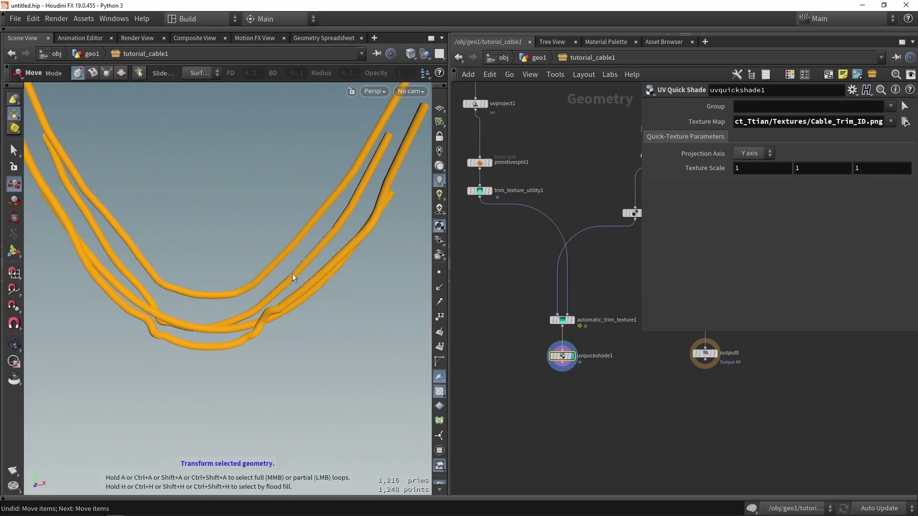
- Display the uvtransform1 node to view the cables before the automatic trim texturing
middle_click_drag(596, 279, 518, 319)
scroll(570, 254, "up", 3)
left_click(568, 251)
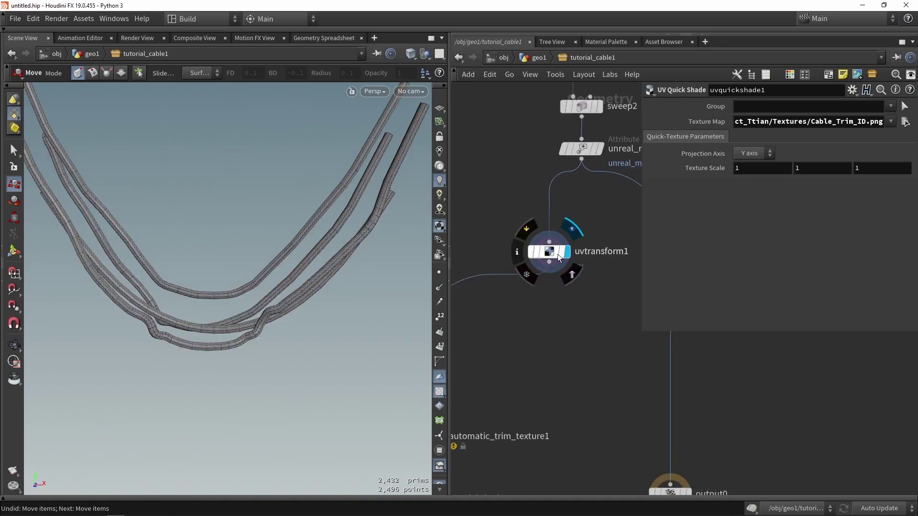
- Select and display uvtransform1, examine its UV layout, and make room beside its parameters to see the neighbouring cable branch
left_click(551, 252)
key("space+5")
middle_click_drag(335, 288, 216, 234, "alt")
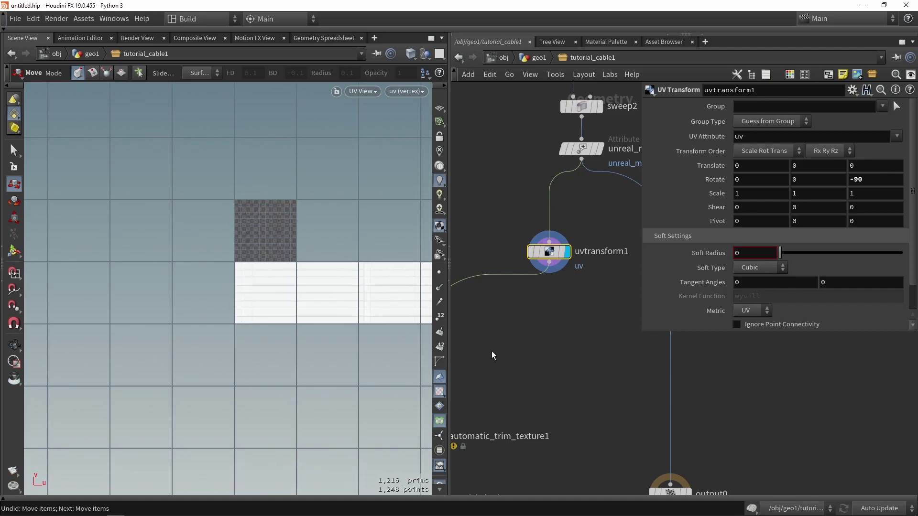
left_click_drag(640, 331, 763, 301)
scroll(676, 272, "down", 3)
scroll(571, 257, "up", 3)
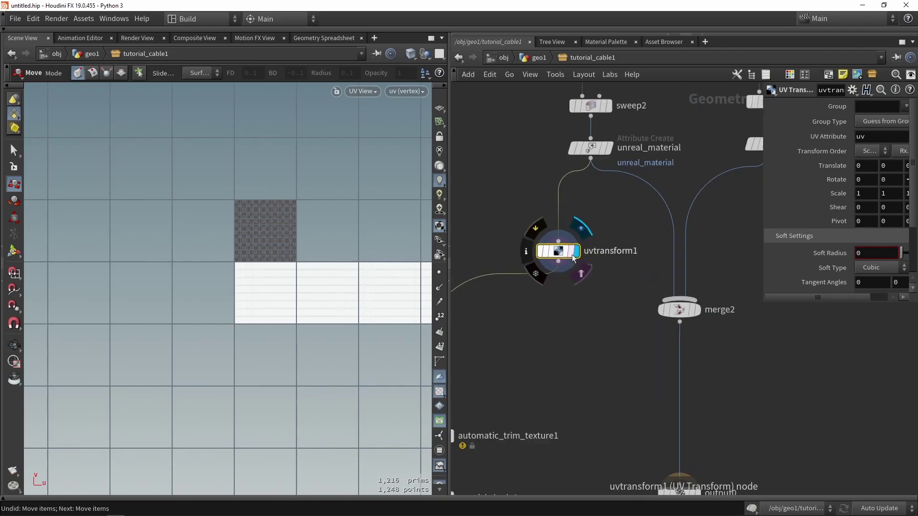
left_click_drag(561, 252, 593, 225)
middle_click_drag(613, 269, 539, 283)
scroll(540, 283, "down", 2)
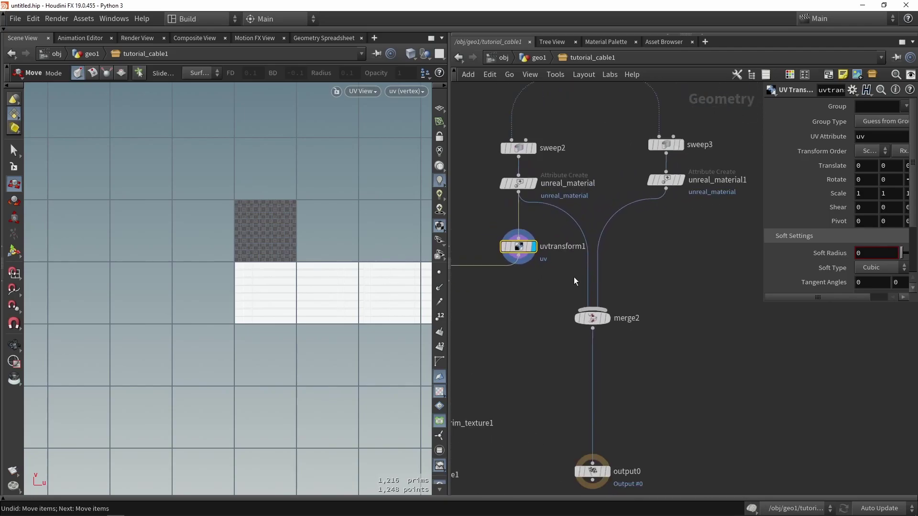
- Duplicate uvtransform1 below unreal_material1, connect the copy to it, and display the rotated UVs of the small cables
left_click(682, 181)
left_click(671, 185)
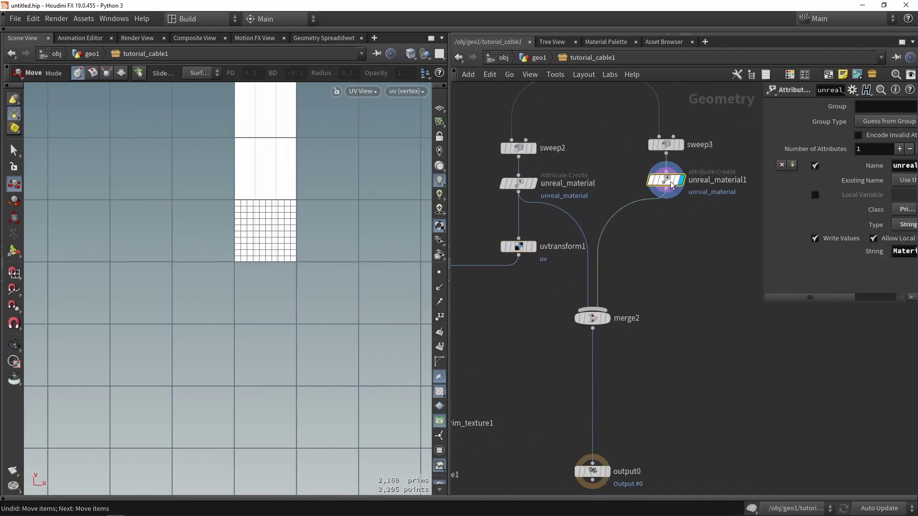
left_click_drag(518, 246, 626, 246, "alt")
left_click_drag(650, 217, 673, 239)
left_click(641, 247)
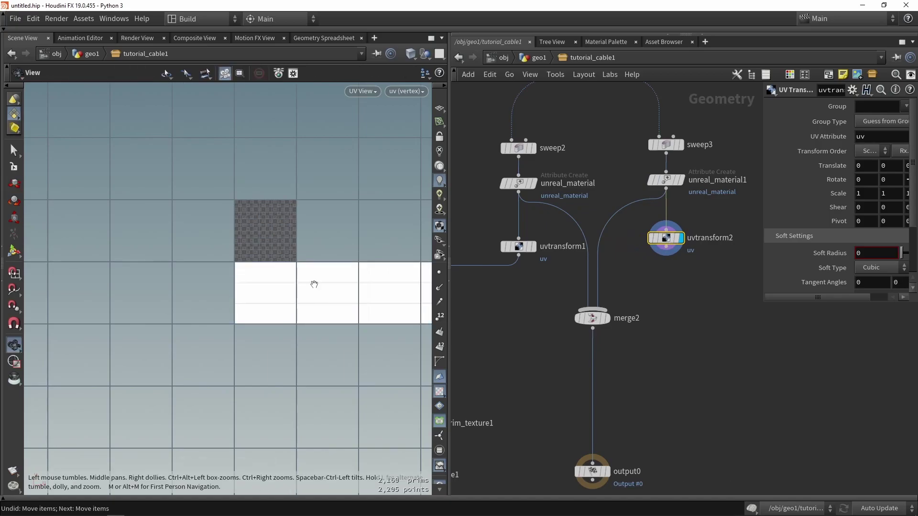
middle_click_drag(313, 285, 244, 295, "alt")
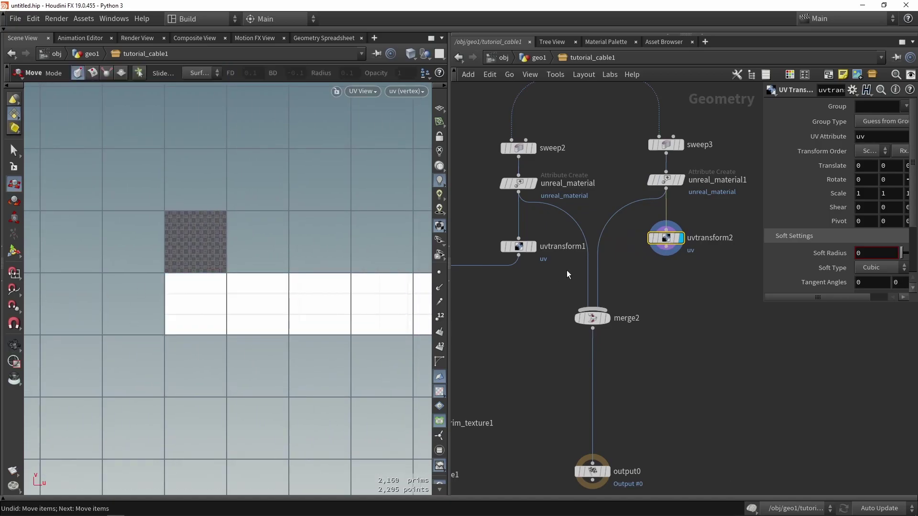
- Compare the UVs of uvtransform1 and uvtransform2, and set uvtransform2's scale to 0.3 on all axes
left_click(522, 251)
left_click(522, 251)
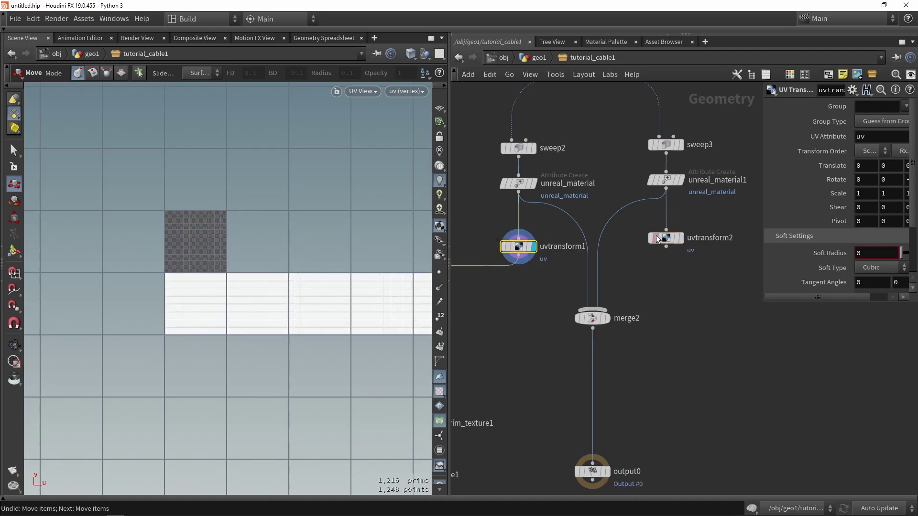
left_click(678, 242)
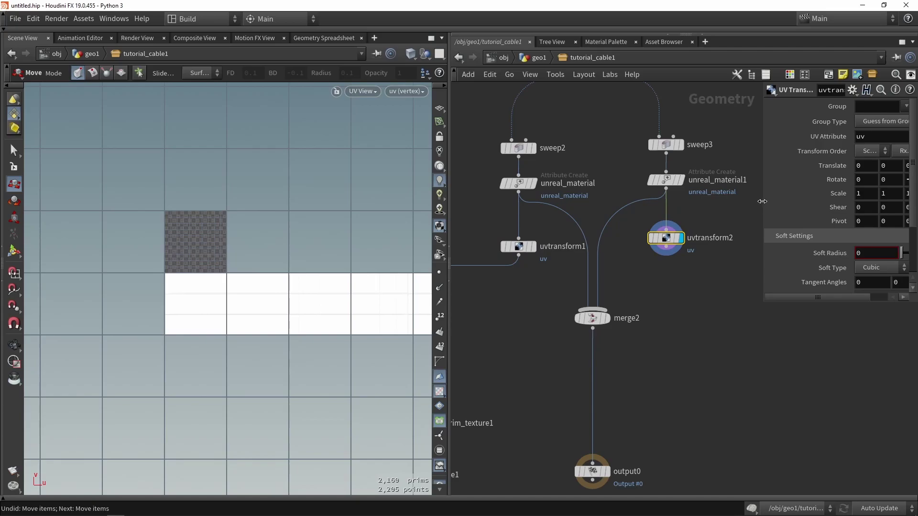
left_click_drag(761, 201, 702, 201)
middle_click_drag(778, 200, 756, 235)
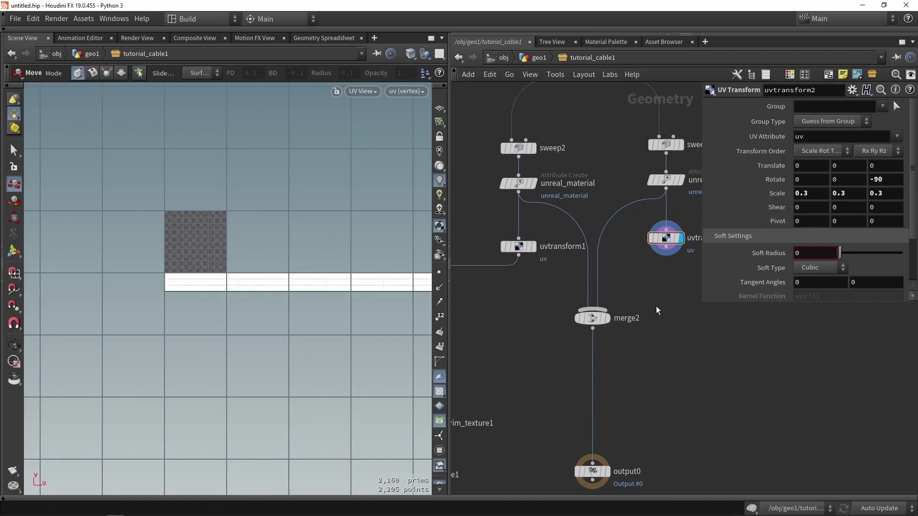
- Feed uvtransform1 and uvtransform2 into merge2, and connect merge2's output to automatic_trim_texture1, displaying uvquickshade1
mouse_move(520, 248)
left_mouse_down()
mouse_move(563, 221)
mouse_move(520, 248)
left_mouse_up()
mouse_move(676, 229)
left_mouse_down()
mouse_move(669, 239)
mouse_move(609, 241)
mouse_move(665, 240)
left_mouse_up()
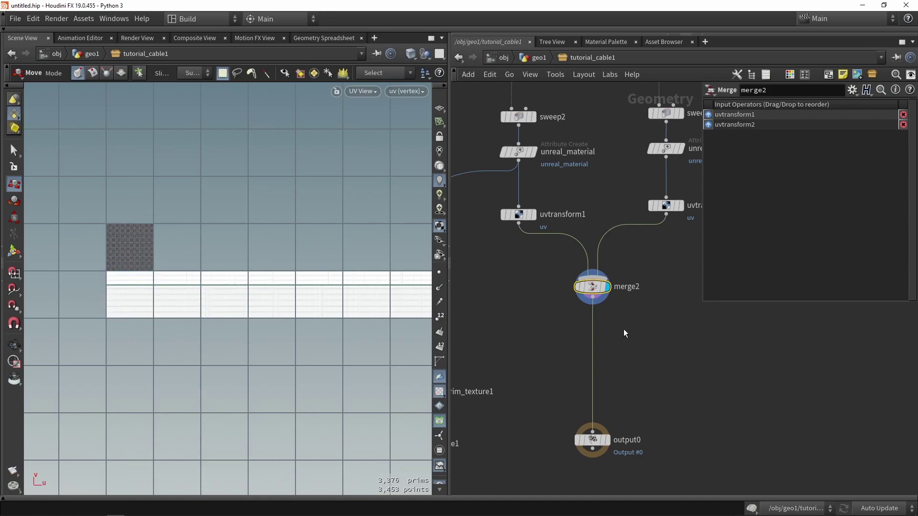
scroll(626, 325, "down", 5)
left_click_drag(679, 299, 532, 356)
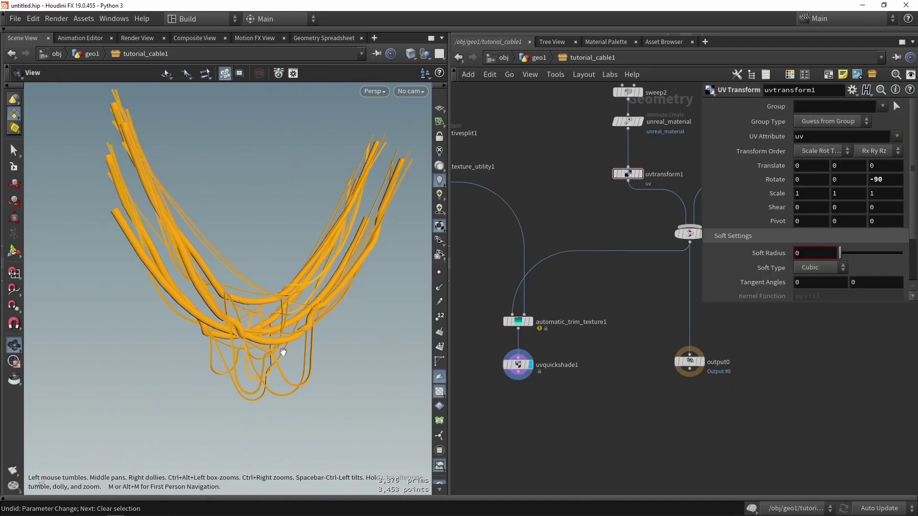
scroll(609, 286, "down", 3)
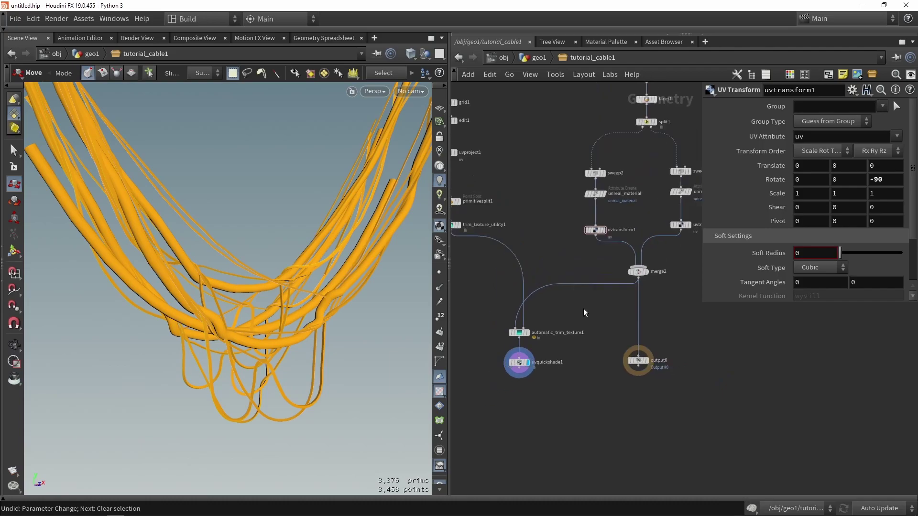
- Display merge2 in the UV view and set uvtransform1's scale to 0.6 on all axes
left_click(657, 276)
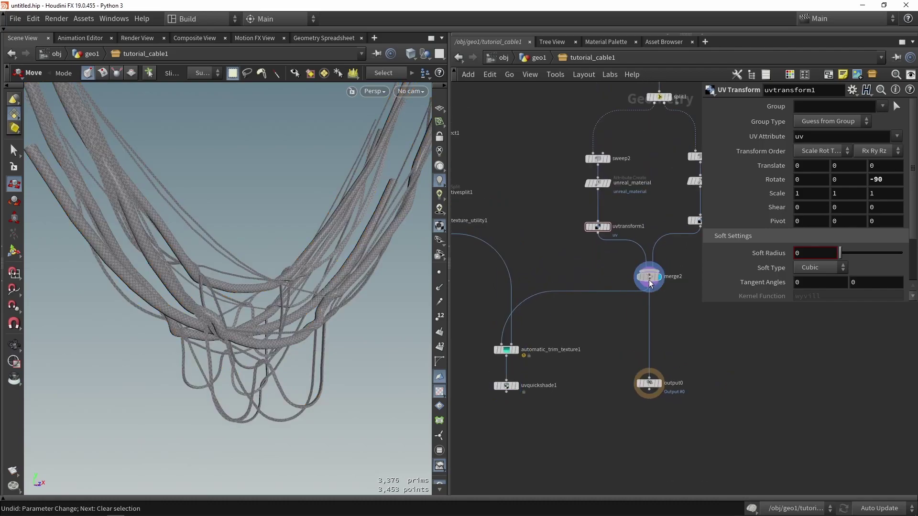
left_click(648, 276)
key("space+5")
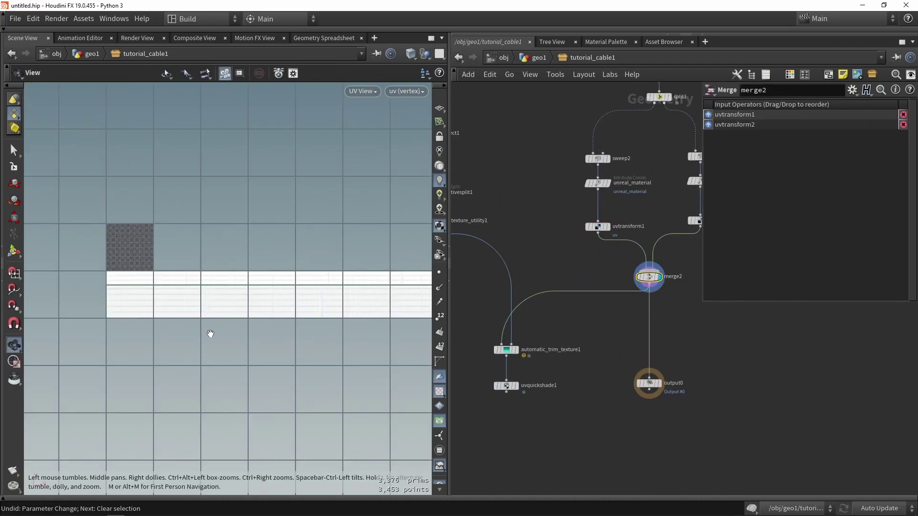
scroll(602, 234, "up", 3)
left_click(589, 222)
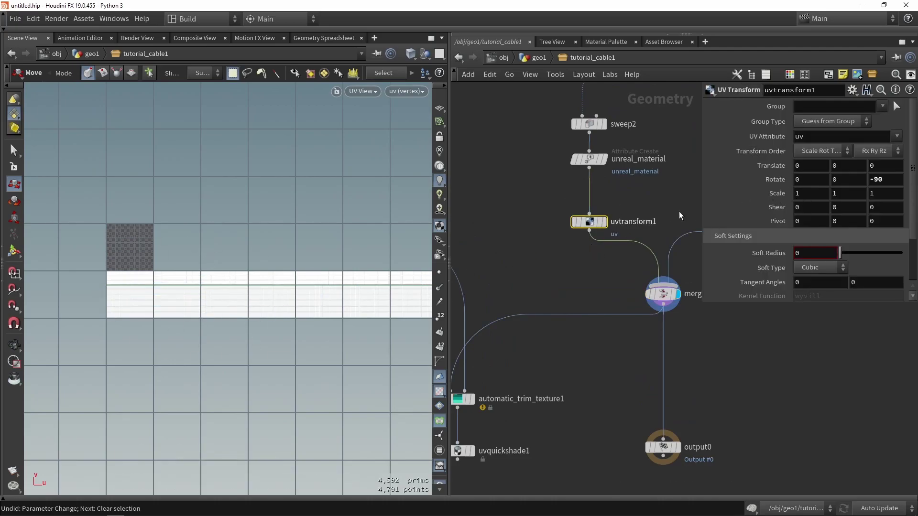
mouse_move(778, 199)
left_mouse_down()
mouse_move(758, 199)
mouse_move(778, 199)
left_mouse_up()
- Set uvtransform2's scale to 0.05 on all axes
middle_click_drag(661, 219, 570, 238)
left_click(644, 236)
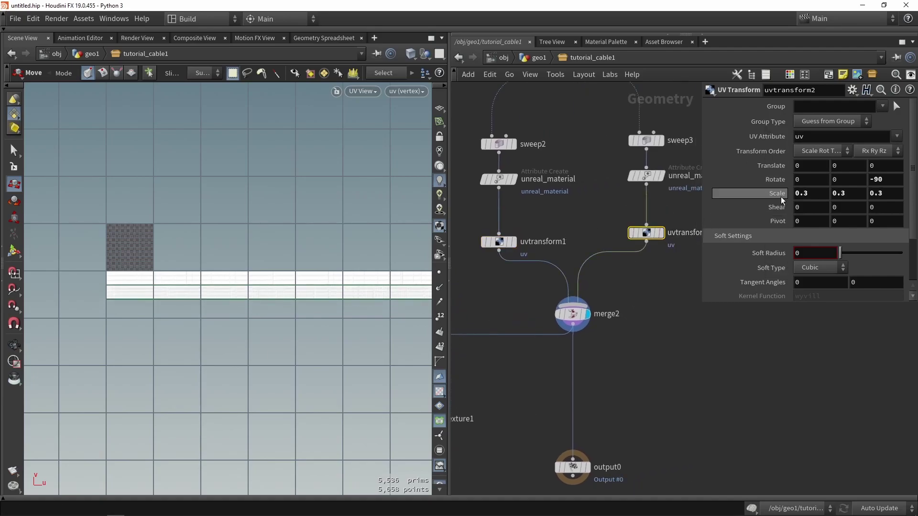
middle_click_drag(781, 196, 741, 226)
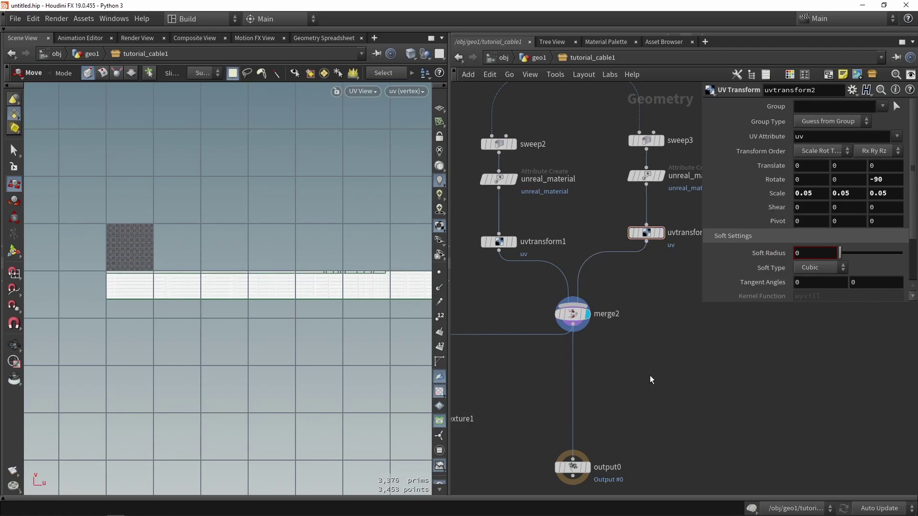
- Display uvquickshade1 and inspect how both cable groups are assigned to the trims in the UV and perspective views
scroll(659, 292, "down", 5)
scroll(559, 358, "up", 4)
left_click(583, 332)
left_click(573, 335)
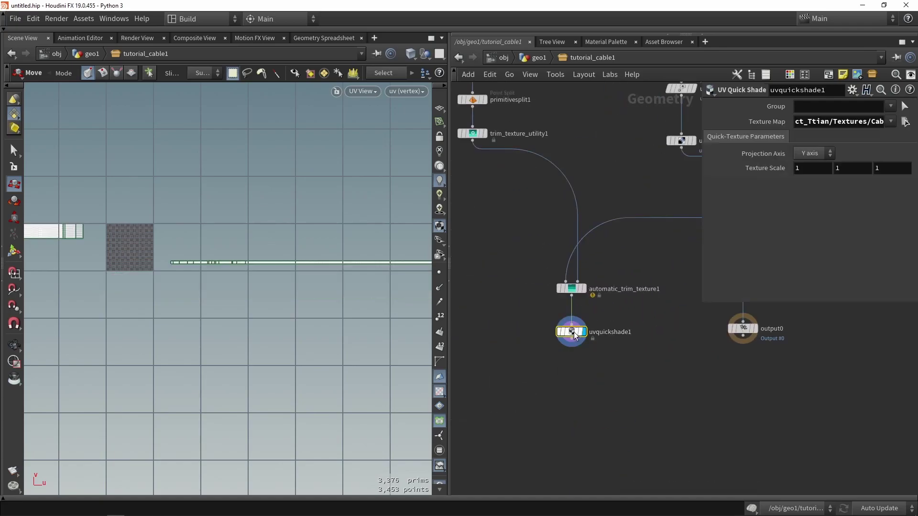
middle_click_drag(168, 277, 262, 299, "alt")
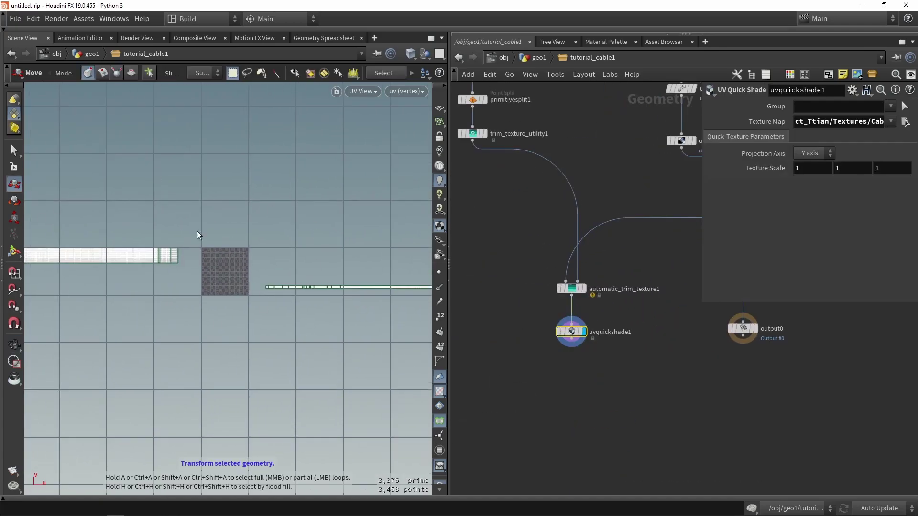
scroll(231, 295, "up", 2)
key("space+1")
left_click_drag(231, 294, 253, 303, "alt")
scroll(252, 327, "up", 3)
- Adjust uvtransform2's scale to 0.24 on all axes, checking the small cables' trim assignment in the UV and perspective views
middle_click_drag(683, 237, 550, 282)
scroll(549, 283, "down", 1)
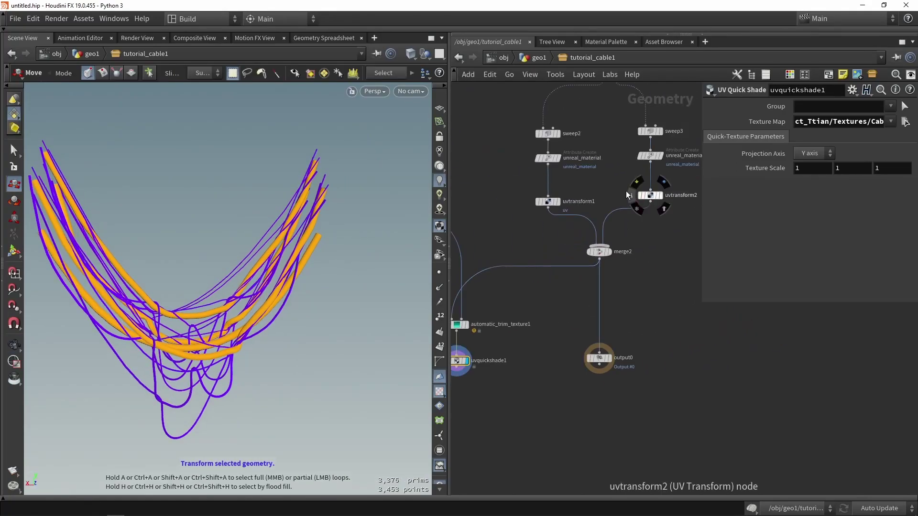
left_click(649, 195)
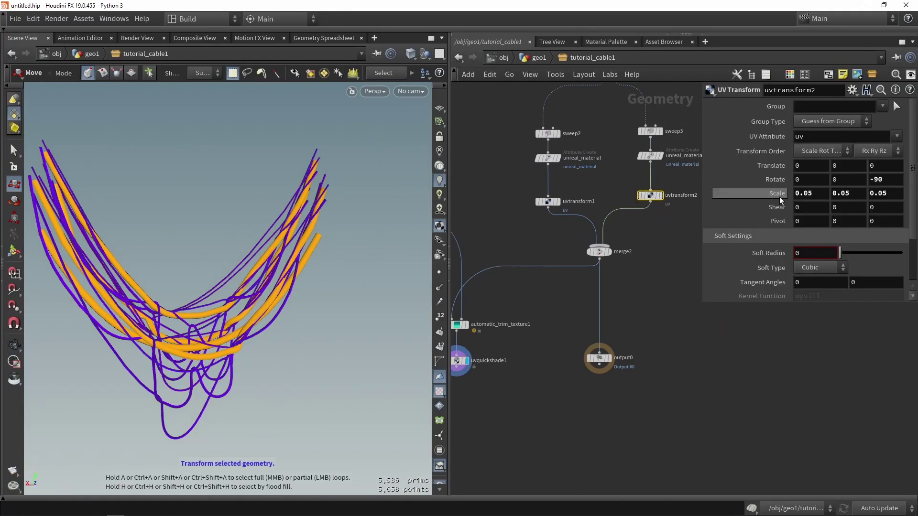
middle_click_drag(780, 200, 850, 215)
mouse_move(331, 275)
left_mouse_down("alt")
mouse_move(252, 283)
mouse_move(320, 285)
left_mouse_up("alt")
key("space+5")
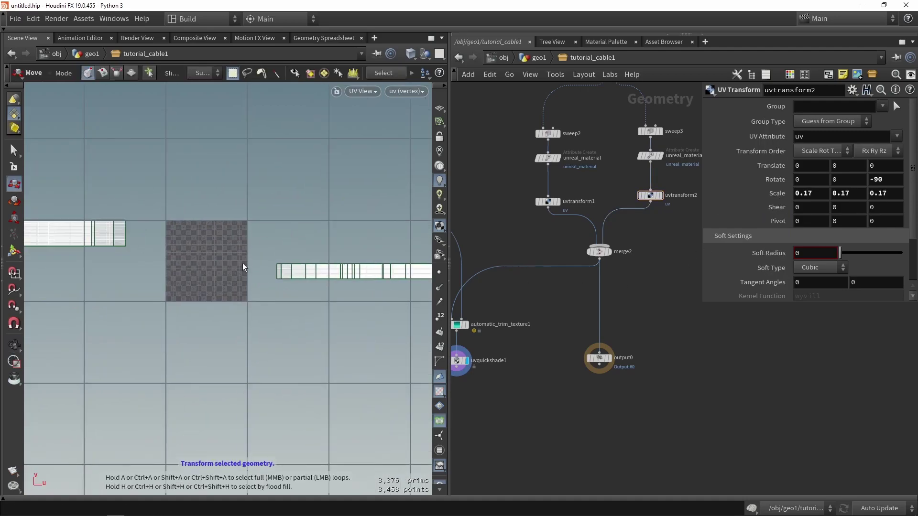
middle_click_drag(777, 214, 878, 208)
middle_click_drag(818, 216, 736, 227)
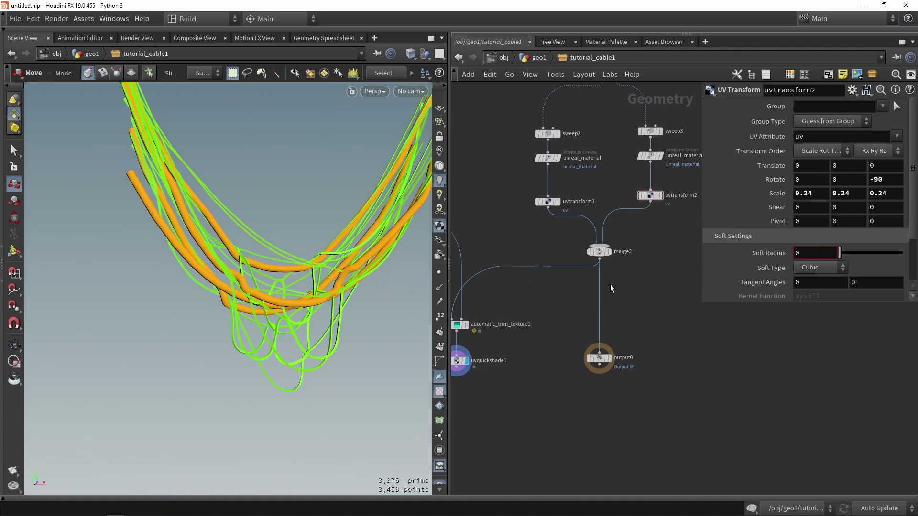
- Align the uvtransform1 node level with uvtransform2 in the network and clear the selection
left_click(547, 201)
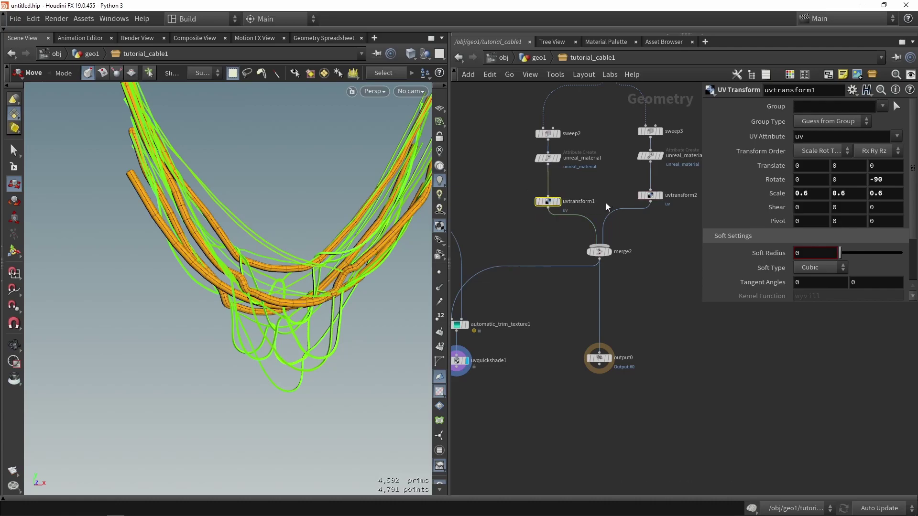
left_click_drag(569, 191, 569, 184)
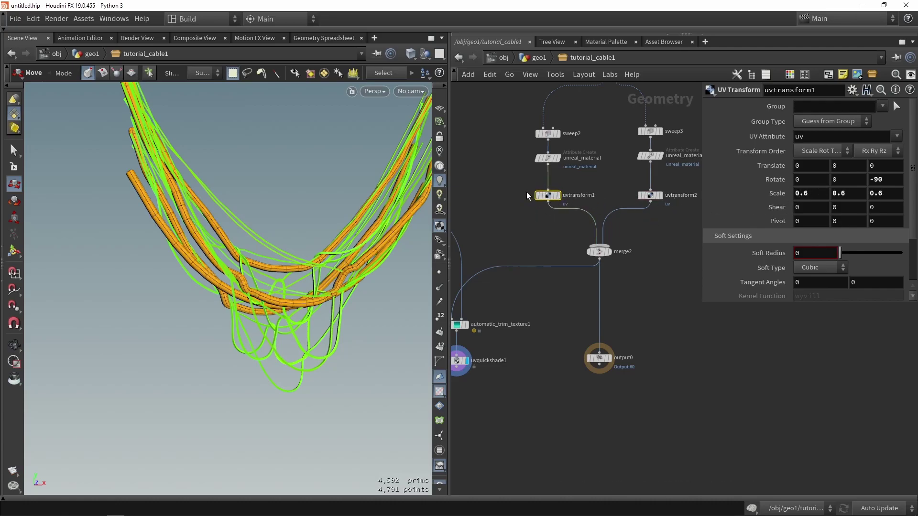
left_click(670, 231)
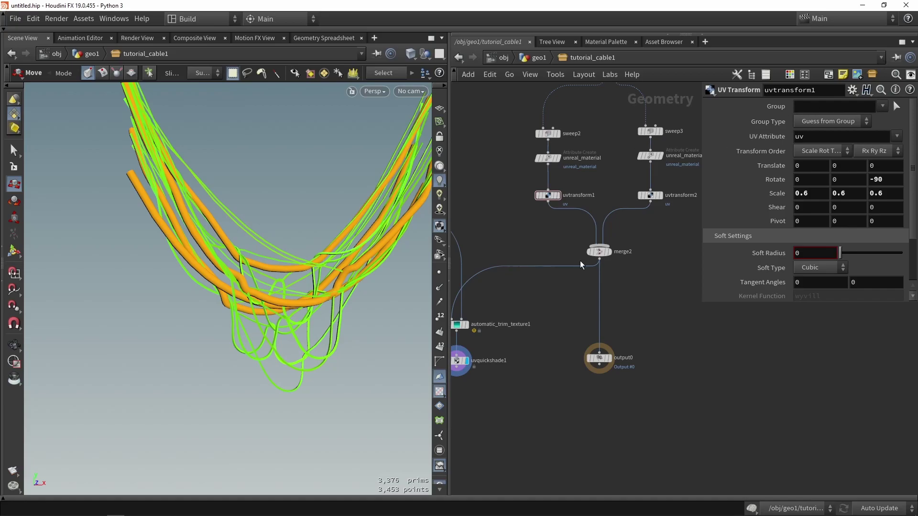
- Display and select uvtransform2, and inspect the small cables up close in the perspective view
scroll(572, 281, "down", 3)
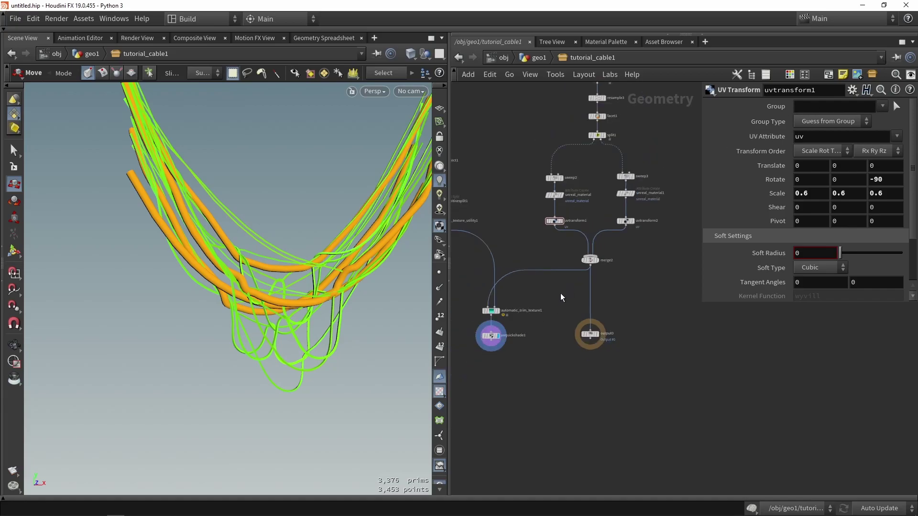
scroll(621, 230, "up", 3)
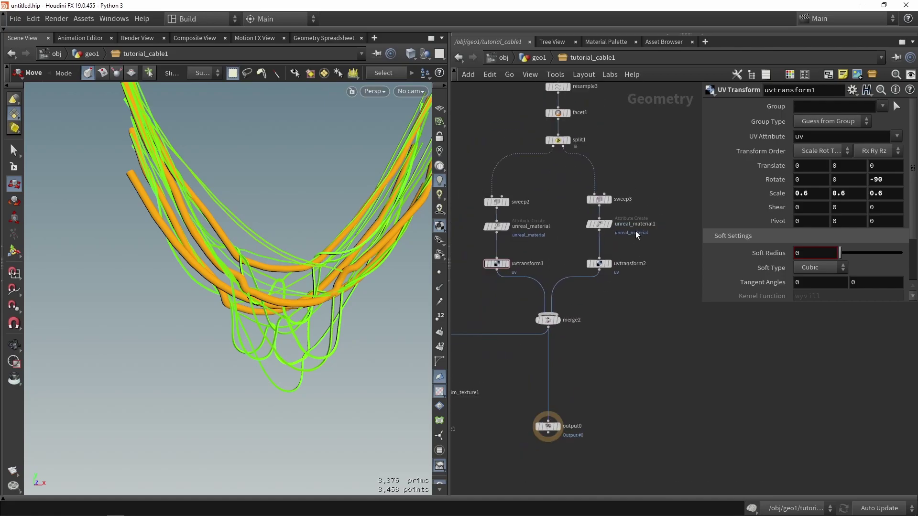
scroll(606, 265, "up", 4)
left_click(620, 236)
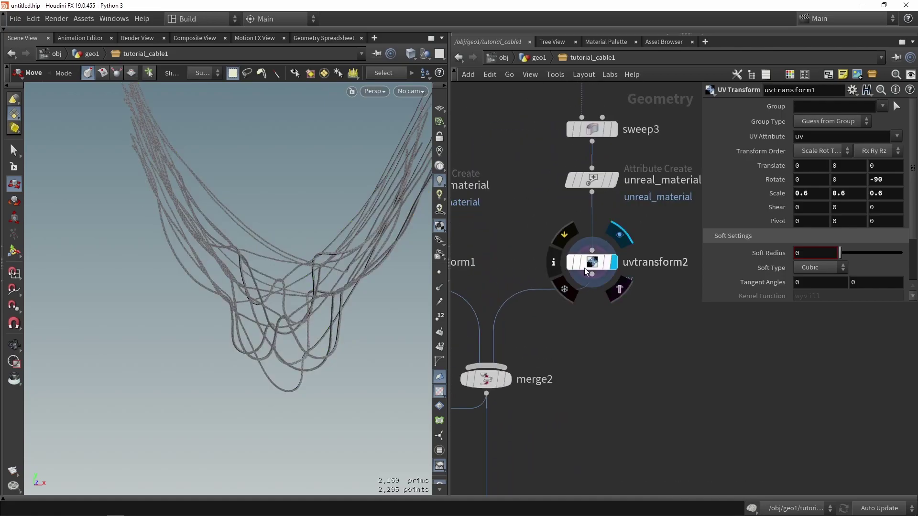
left_click(581, 268)
left_click_drag(268, 282, 241, 239, "alt")
scroll(319, 299, "up", 4)
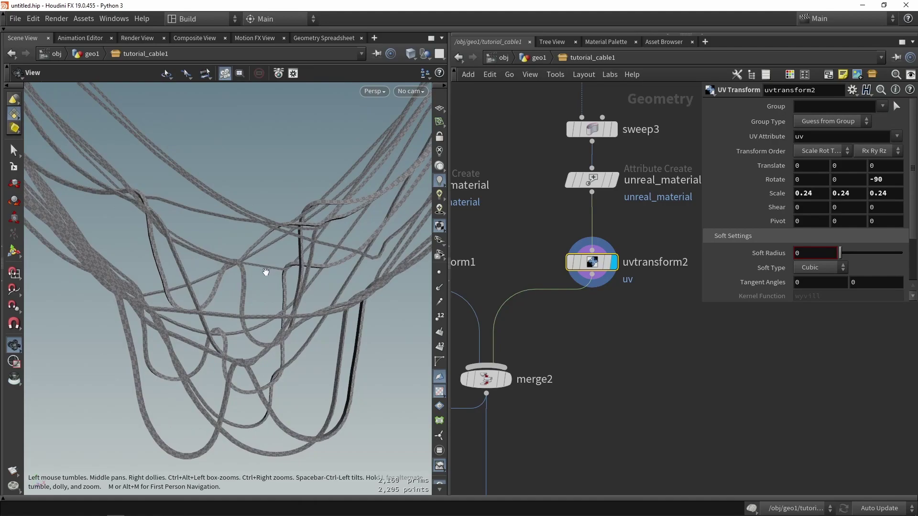
scroll(264, 270, "down", 4)
key("t")
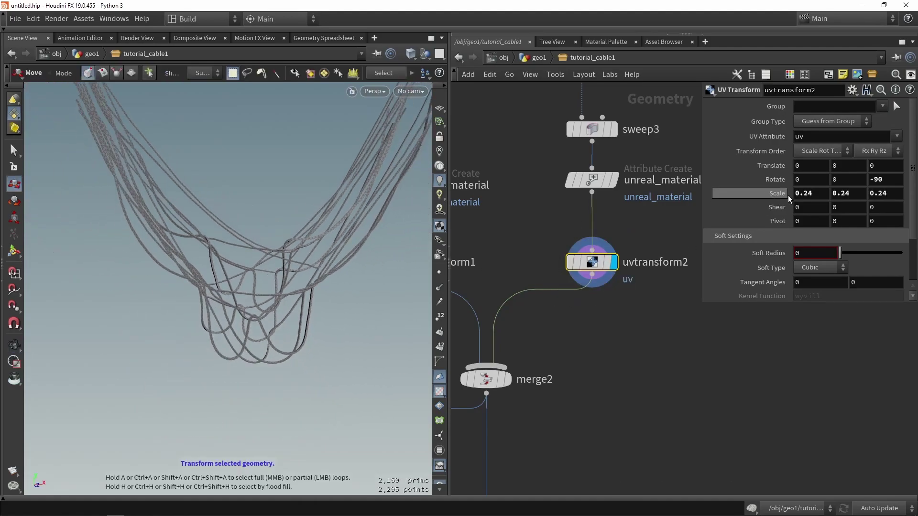
- Look back through the network to the for-each loop and open sweep1's rotation parameters
scroll(573, 296, "down", 10)
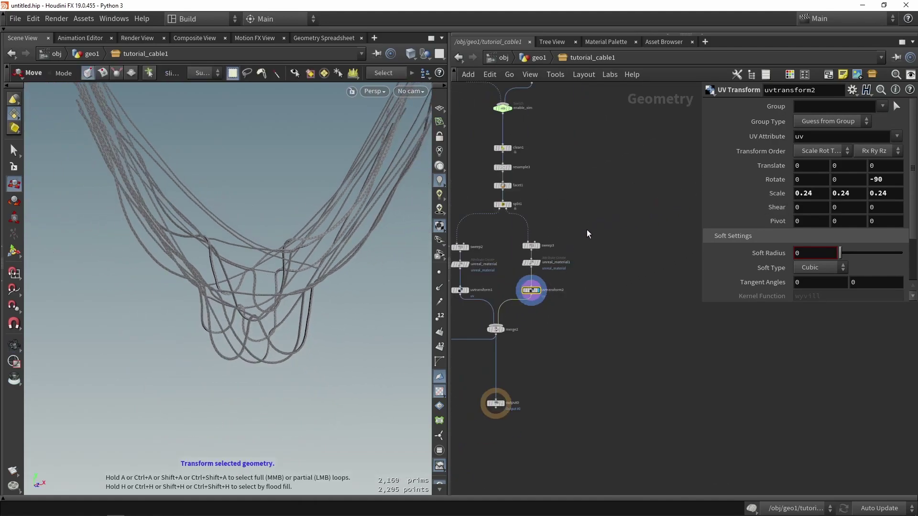
scroll(588, 335, "up", 8)
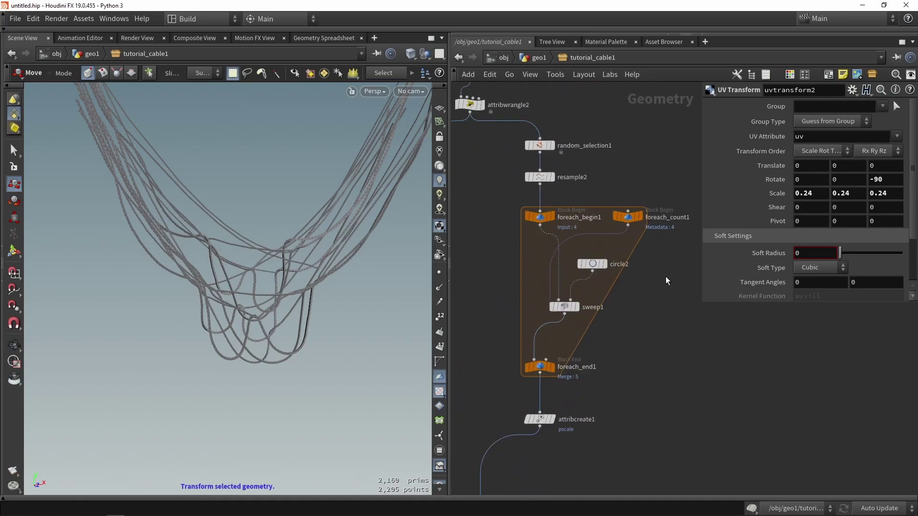
scroll(599, 378, "down", 6)
scroll(575, 302, "up", 5)
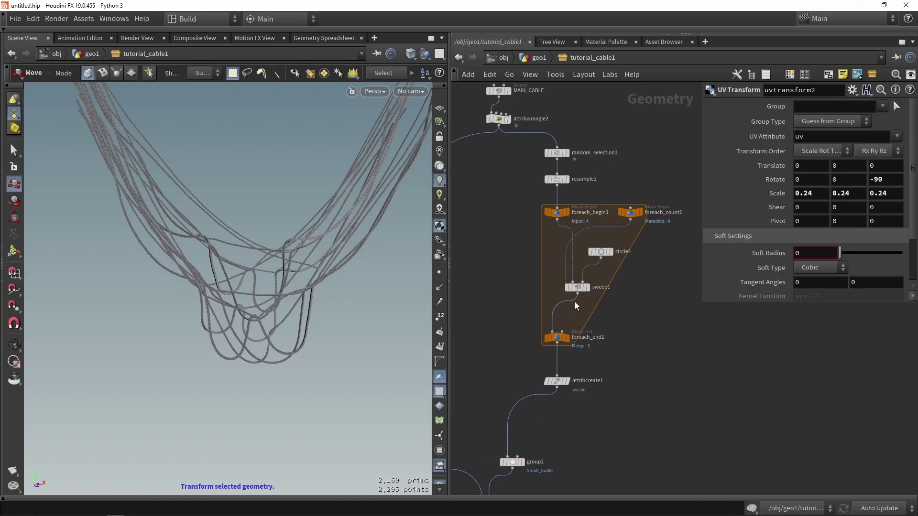
left_click(575, 288)
scroll(596, 300, "down", 5)
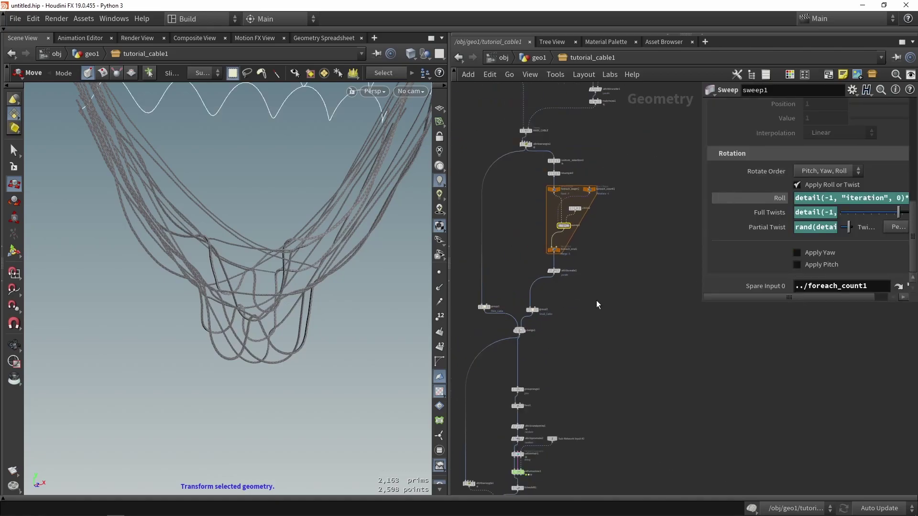
- Add a For-Each Connected Piece loop to the network beside uvtransform2
scroll(532, 292, "up", 4)
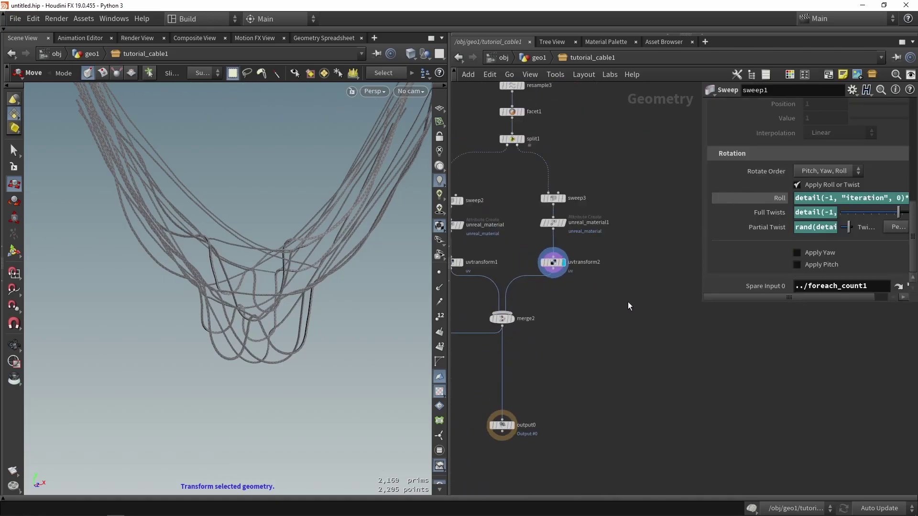
key("Tab")
type("for")
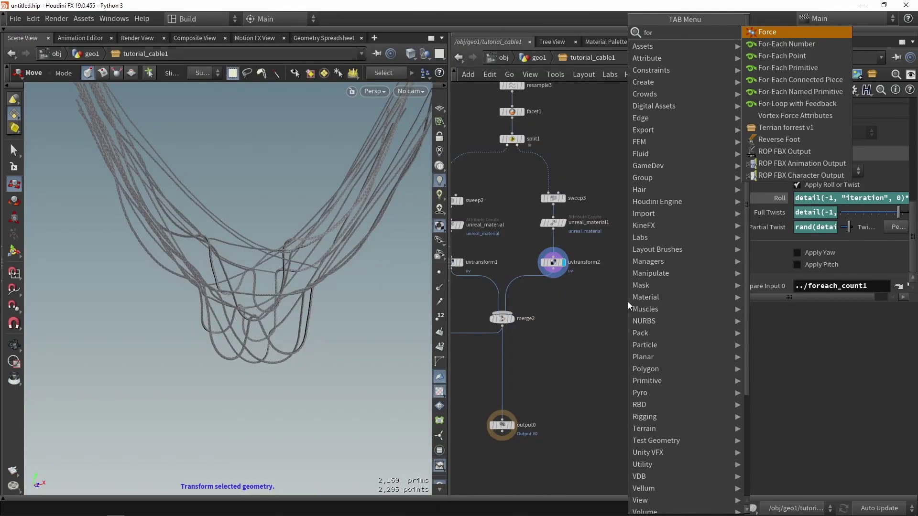
key("Down")
key("Down")
key("Down")
key("Down")
key("Return")
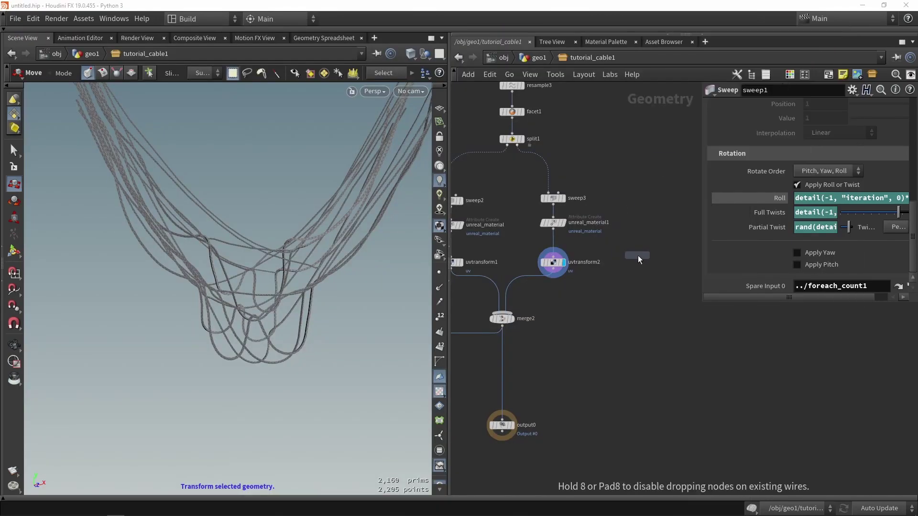
left_click(638, 260)
- Connect the output of unreal_material1 to the new loop's connectivity1 node
scroll(562, 243, "up", 1)
left_click_drag(551, 229, 649, 253)
scroll(651, 294, "up", 1)
middle_click_drag(652, 294, 608, 241)
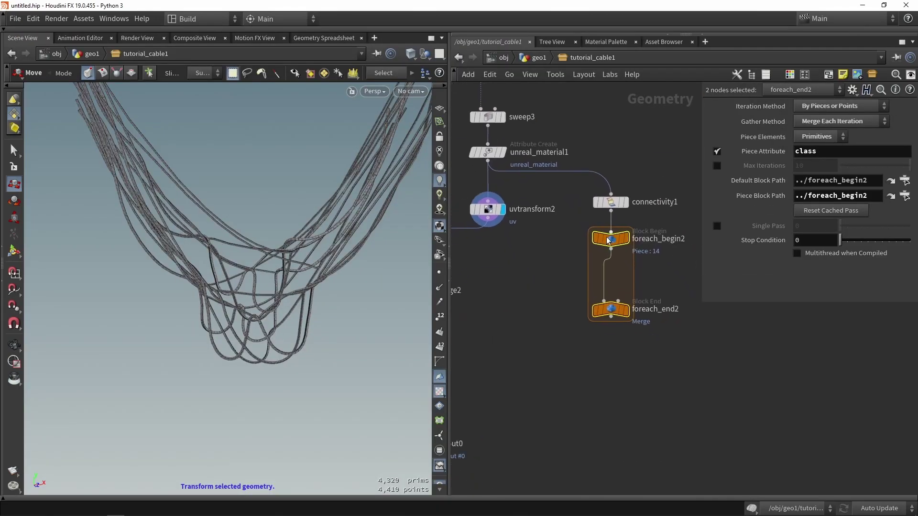
- Display foreach_end2, then foreach_begin2, to compare the merged cables with the single piece processed by the loop
left_click(626, 309)
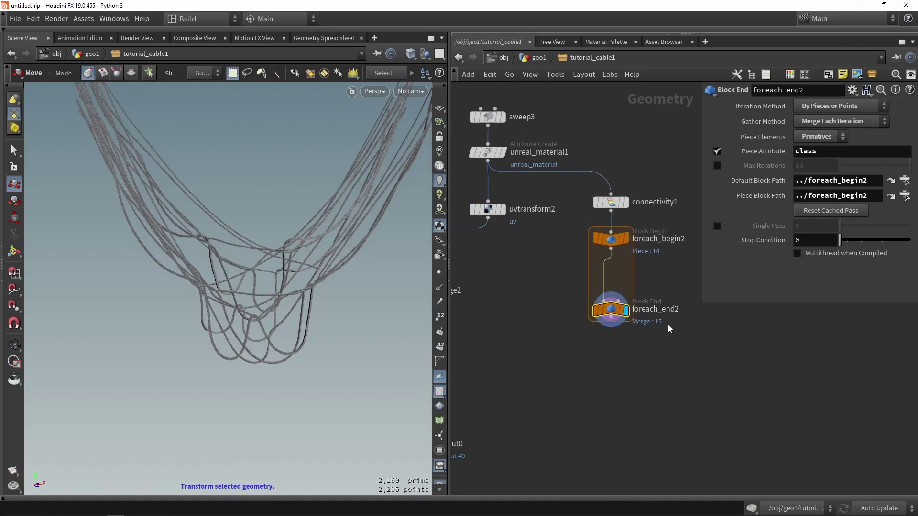
left_click(626, 239)
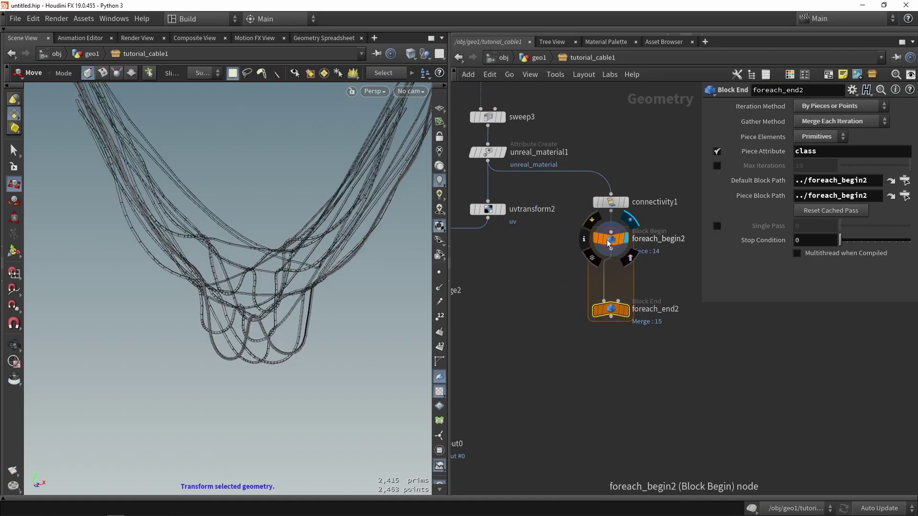
left_click(607, 239)
left_click_drag(248, 300, 269, 302, "alt")
key("t")
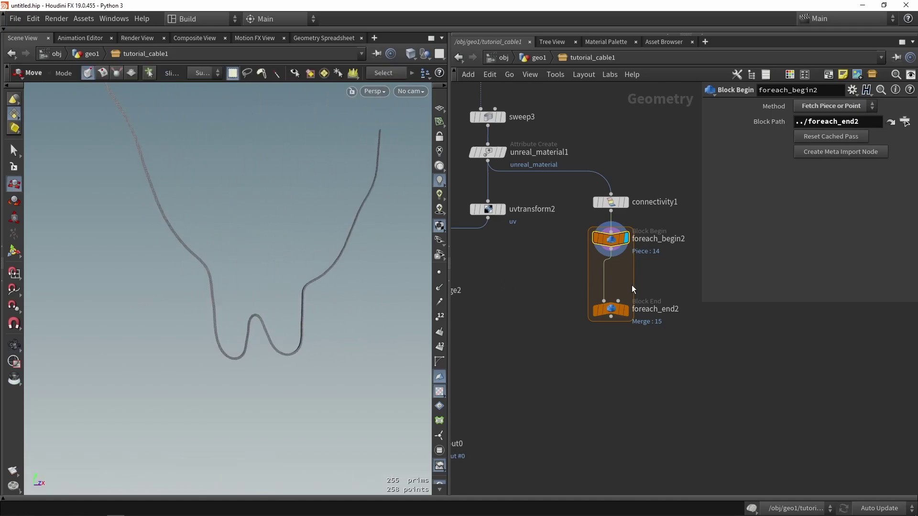
- Display foreach_end2 and lower it to make room, and relocate uvtransform2 by cut and paste between foreach_begin2 and foreach_end2
left_click(625, 310)
left_click_drag(611, 310, 612, 372)
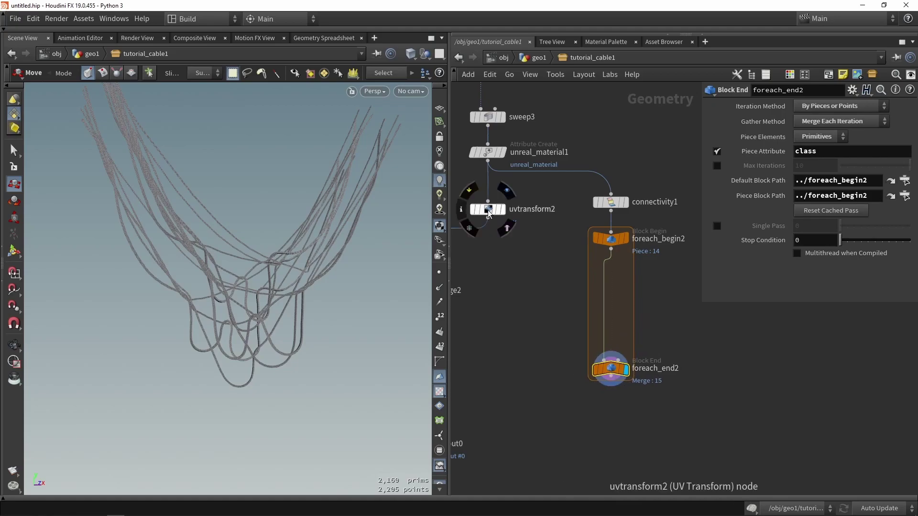
left_click(487, 210)
key("ctrl+x")
key("ctrl+v")
left_click(609, 307)
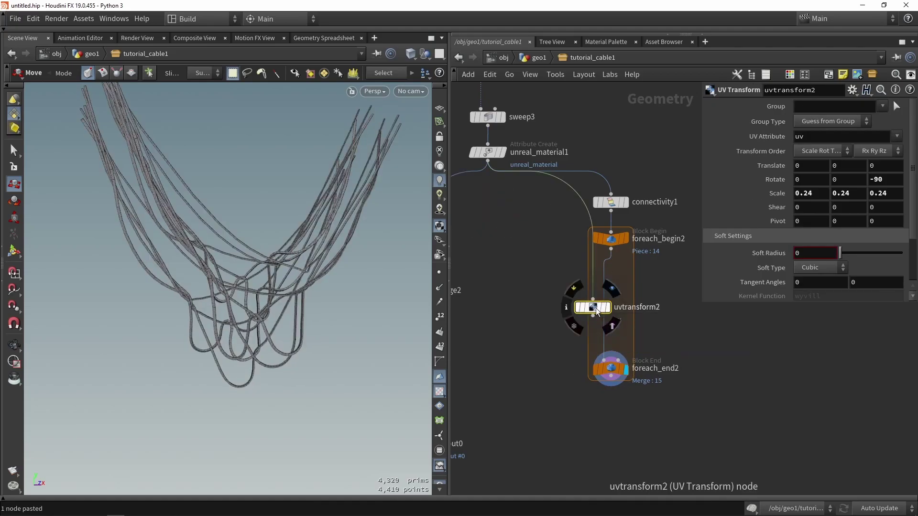